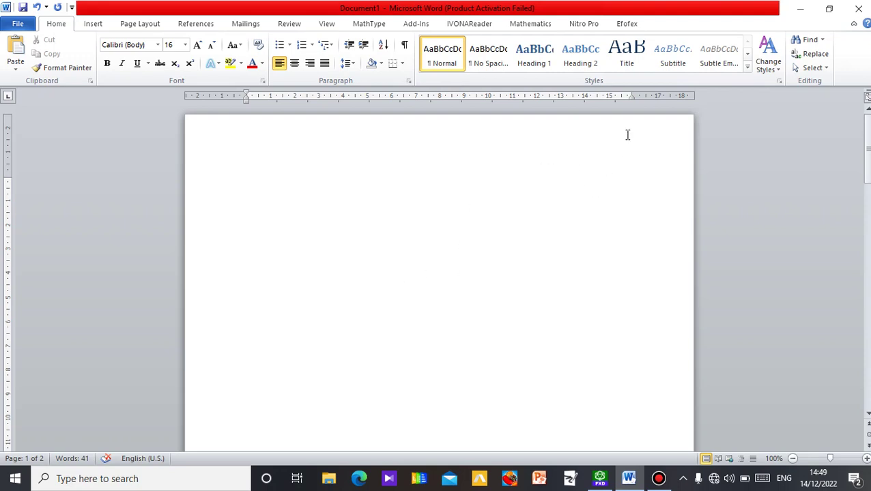
- Insert a new FX Draw drawing from the Word document and hide the drawing's grid
left_click(625, 24)
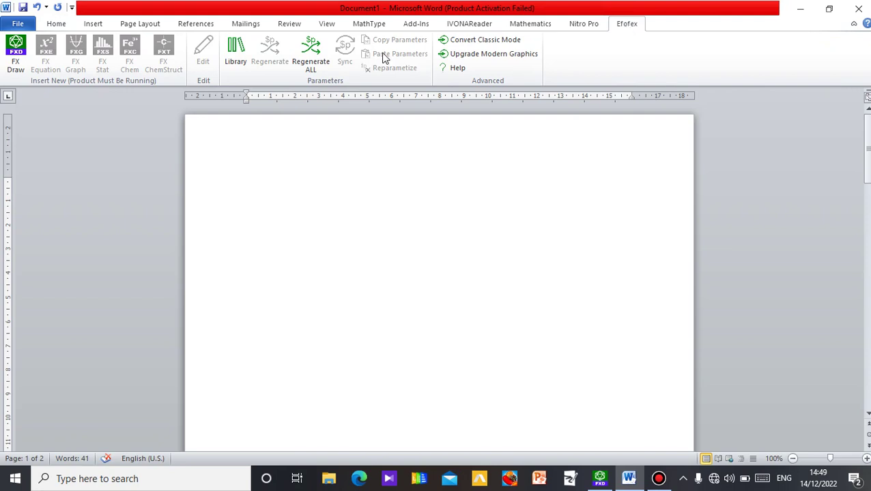
left_click(15, 65)
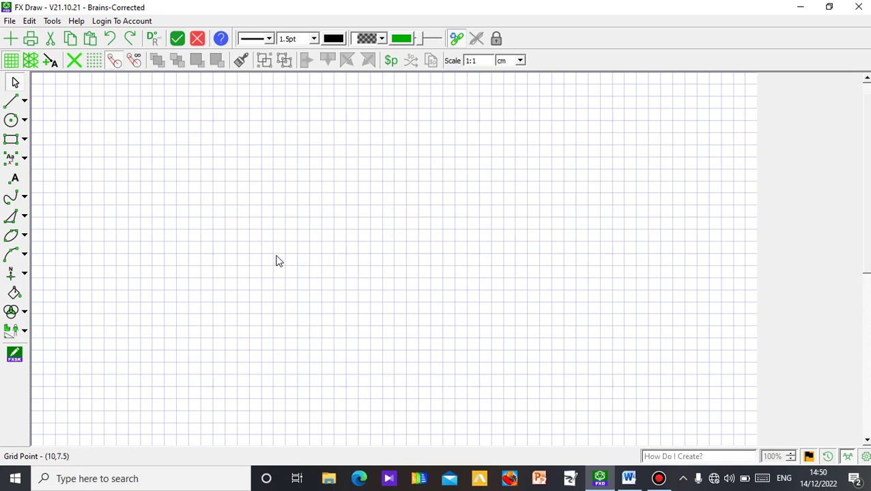
left_click(12, 62)
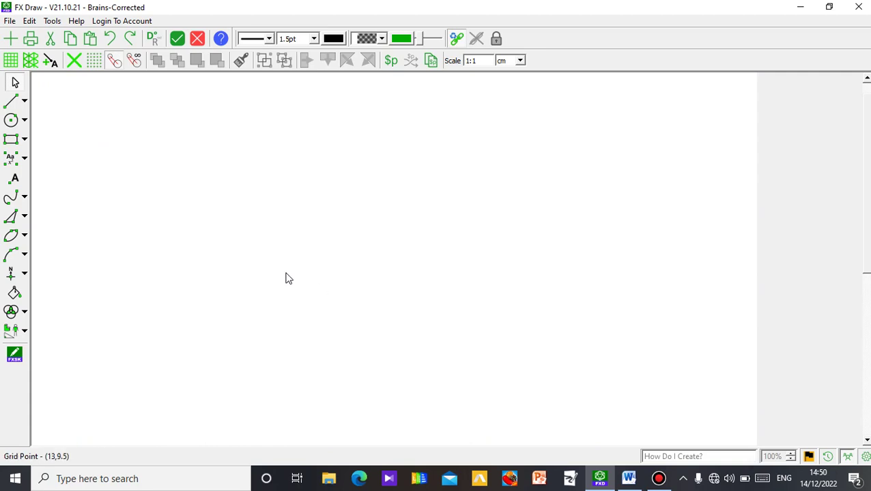
- Draw a bearing with the Bearings tool from grid point (10, 11) up and to the right to about (18, 6.5)
left_click(25, 274)
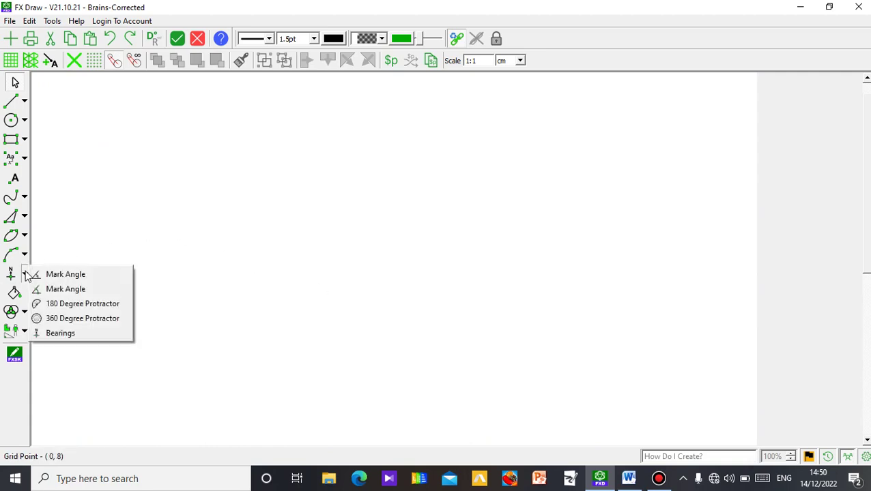
left_click(92, 339)
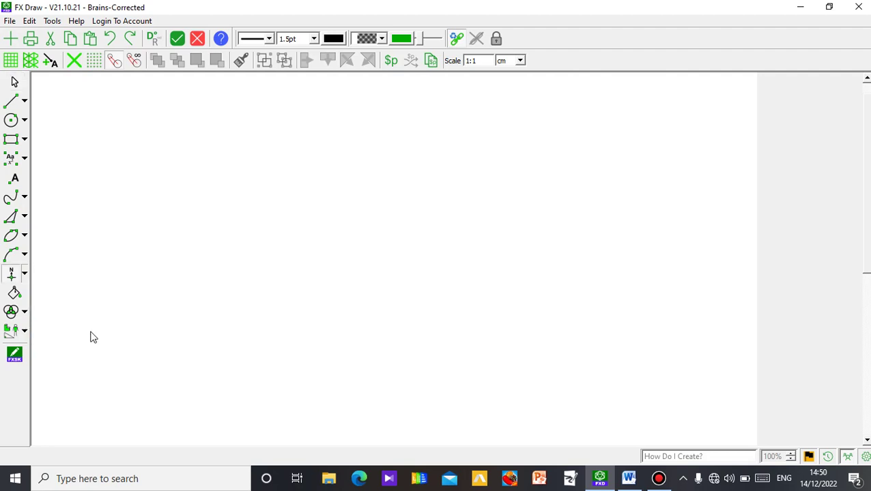
left_click(276, 336)
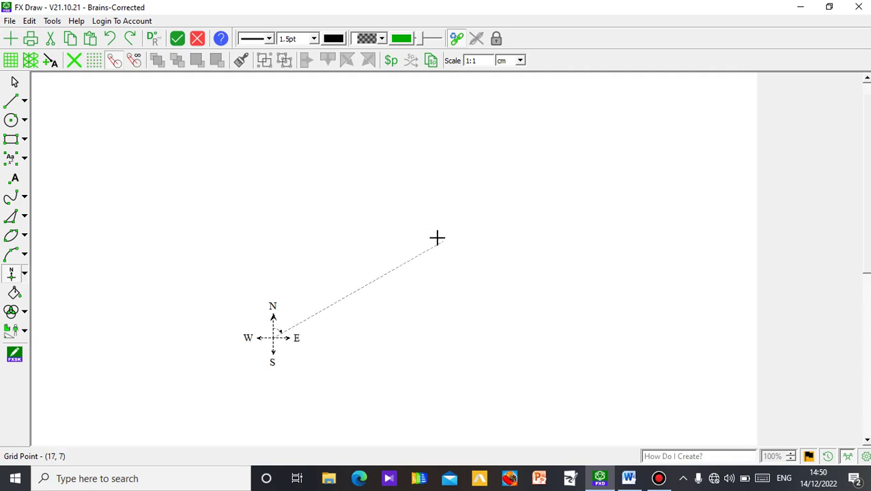
left_click(468, 231)
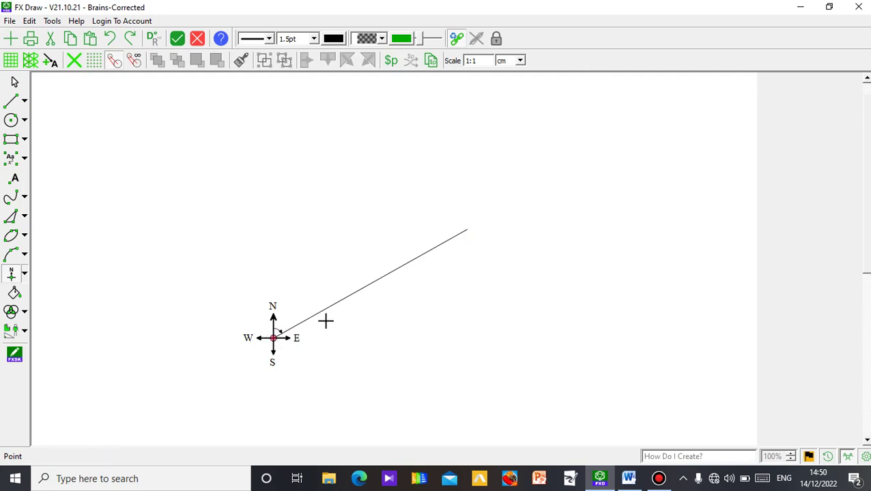
- Draw the return bearing from the upper end of the bearing line back to its lower starting point
left_click(466, 231)
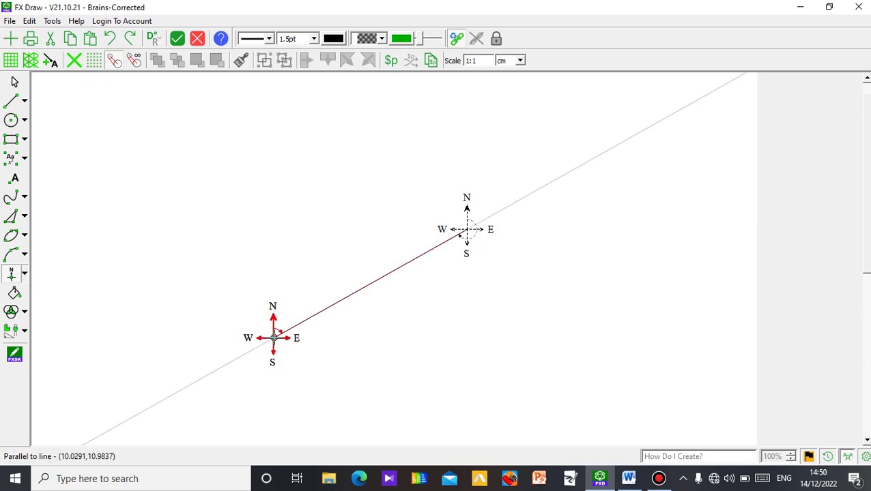
left_click(274, 338)
left_click(15, 81)
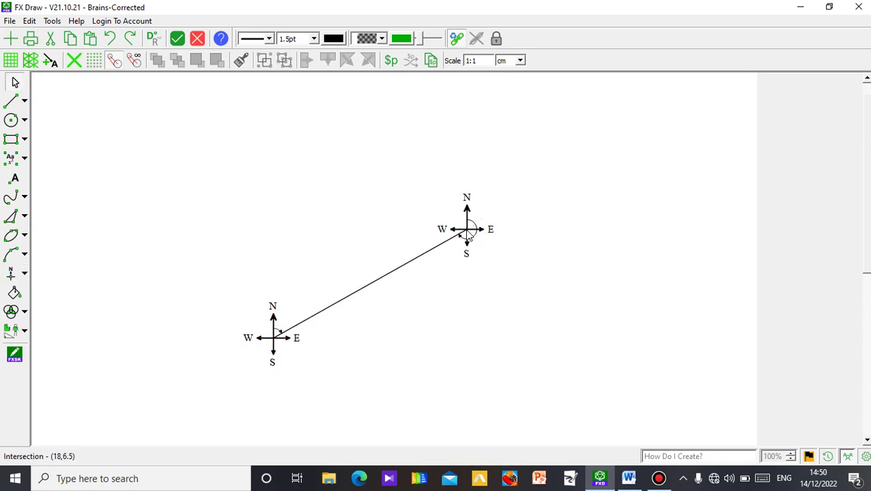
- Enlarge the compass crosses at both ends of the bearing line, making the upper one slightly larger
left_click(273, 318)
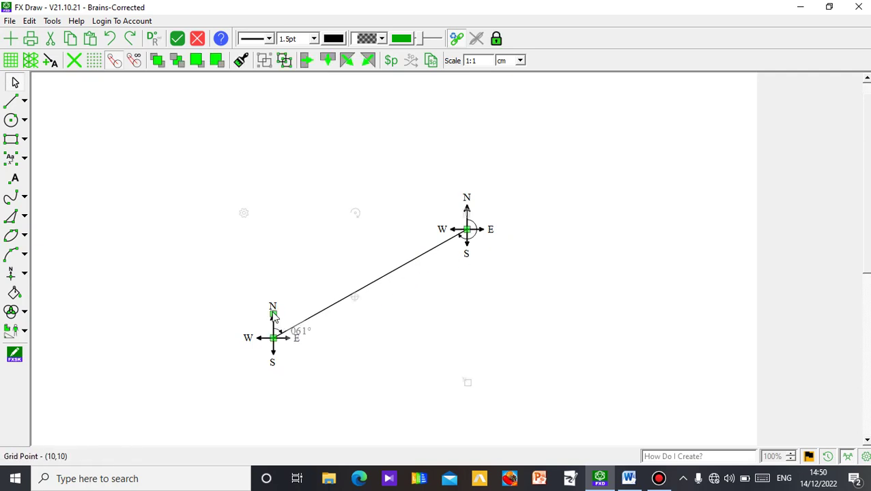
left_click_drag(273, 313, 270, 281)
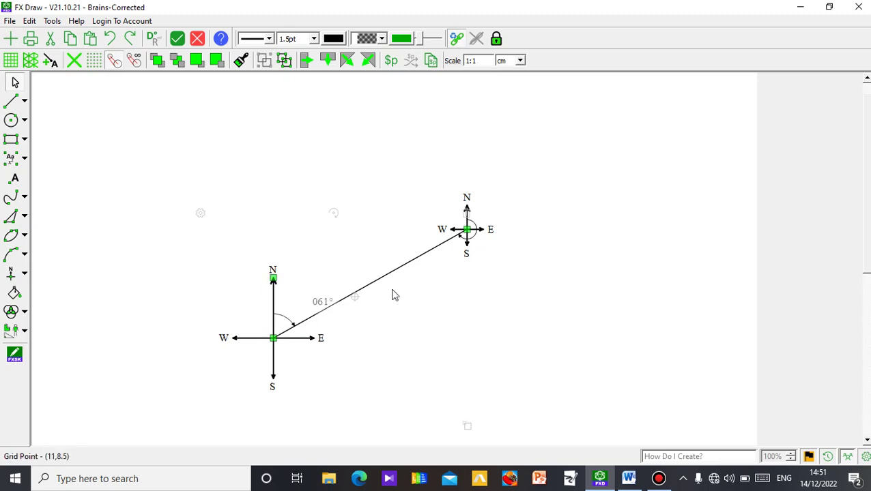
left_click(550, 333)
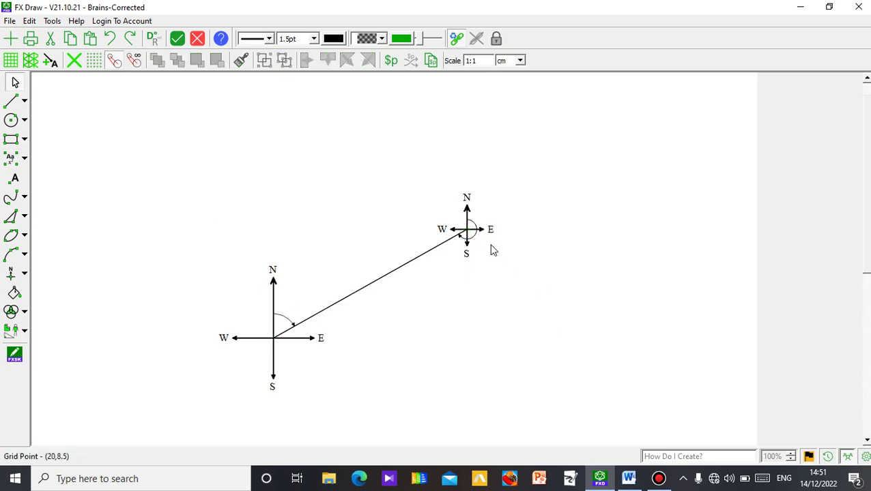
left_click(467, 210)
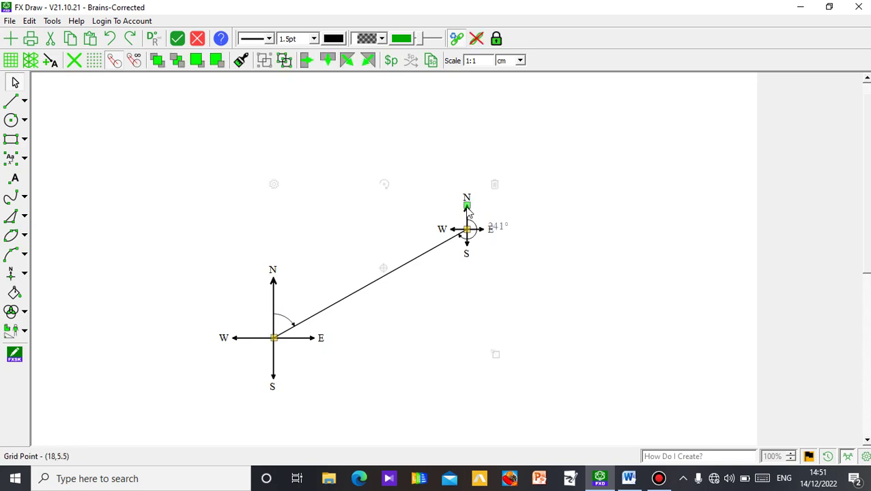
left_click_drag(466, 206, 466, 159)
left_click(605, 303)
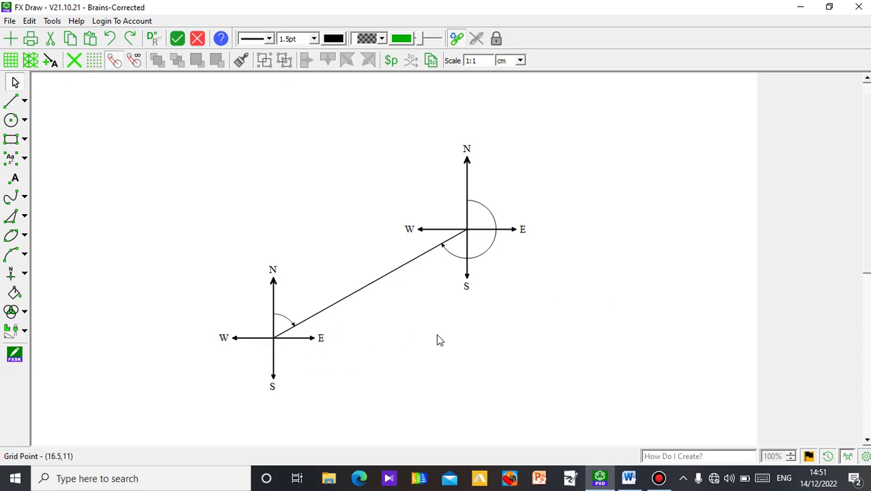
- Mark the centres of the two compass crosses as points, labelling the lower one A and the upper one B
left_click(16, 182)
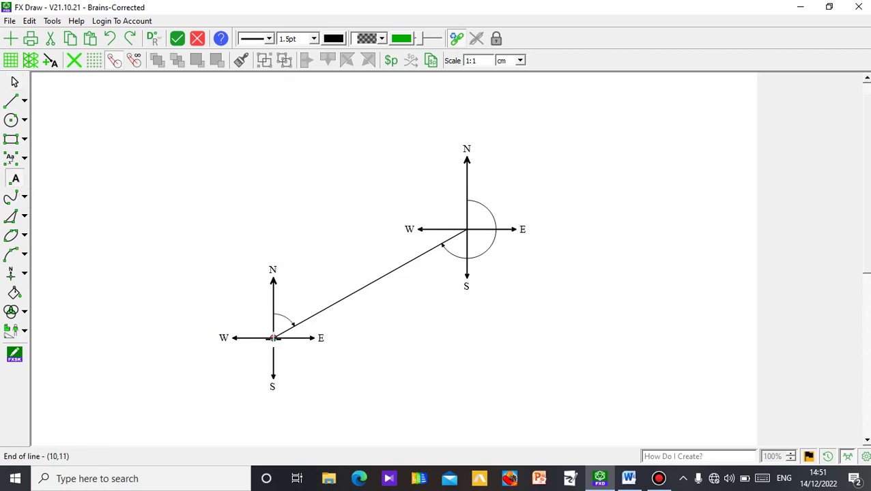
left_click(273, 338)
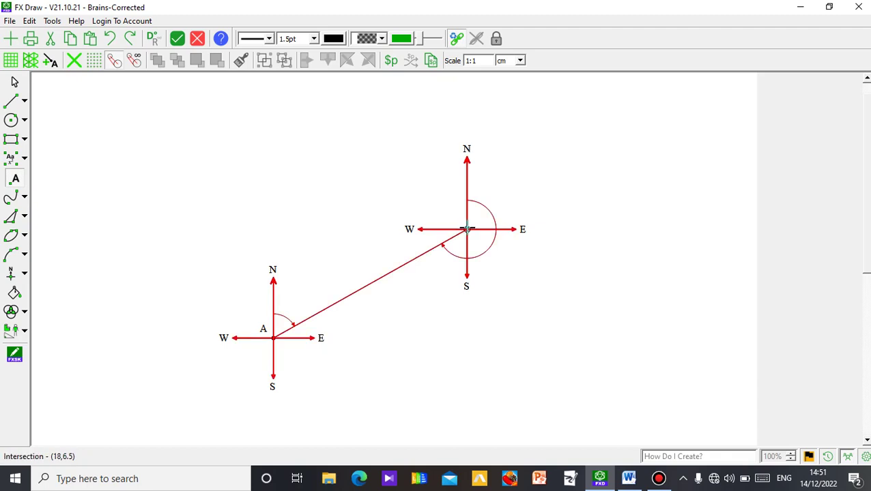
left_click(466, 230)
type("B")
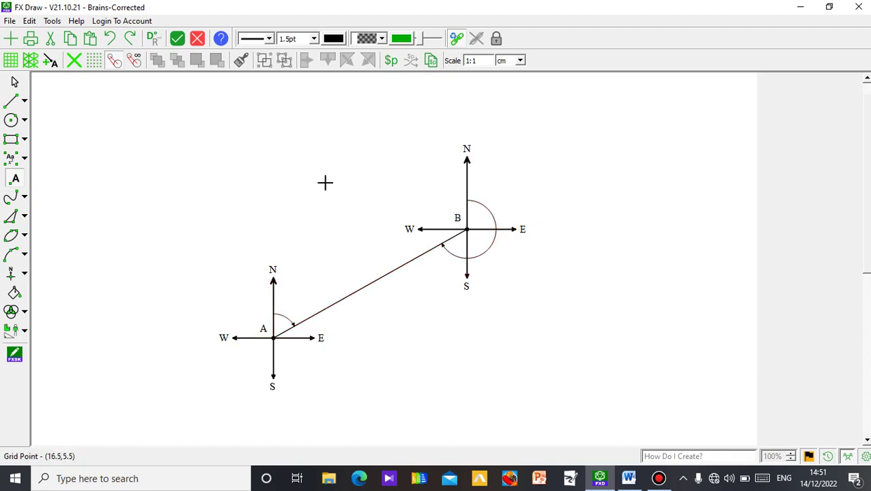
left_click(286, 180)
left_click(15, 82)
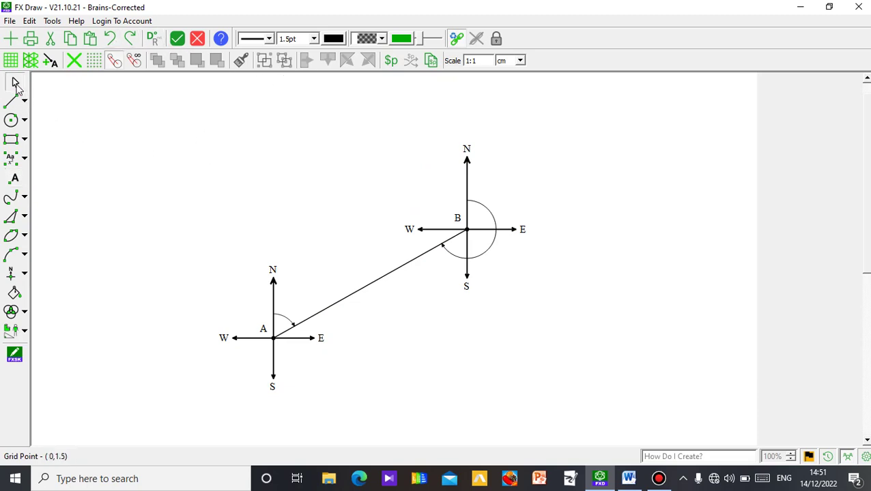
- Rename marked point A at the lower compass as P
left_click(265, 336)
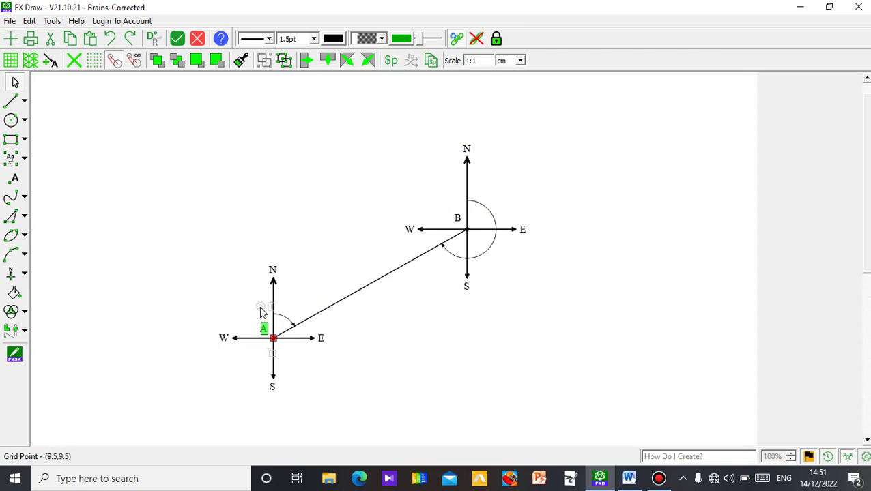
left_click(260, 307)
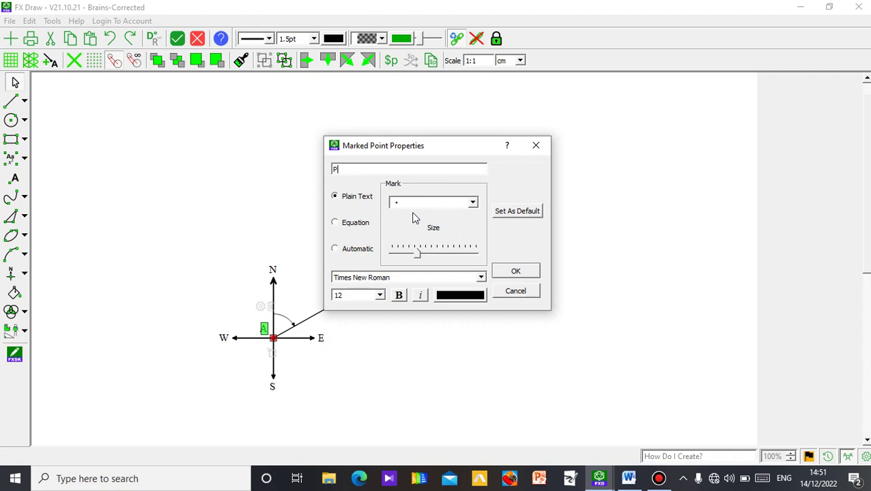
left_click(510, 270)
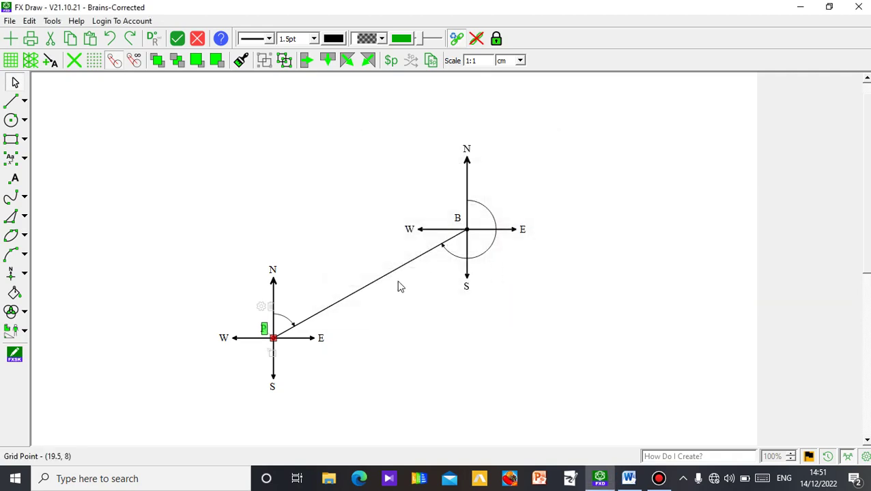
- Rename marked point B at the upper compass as Q
left_click(458, 224)
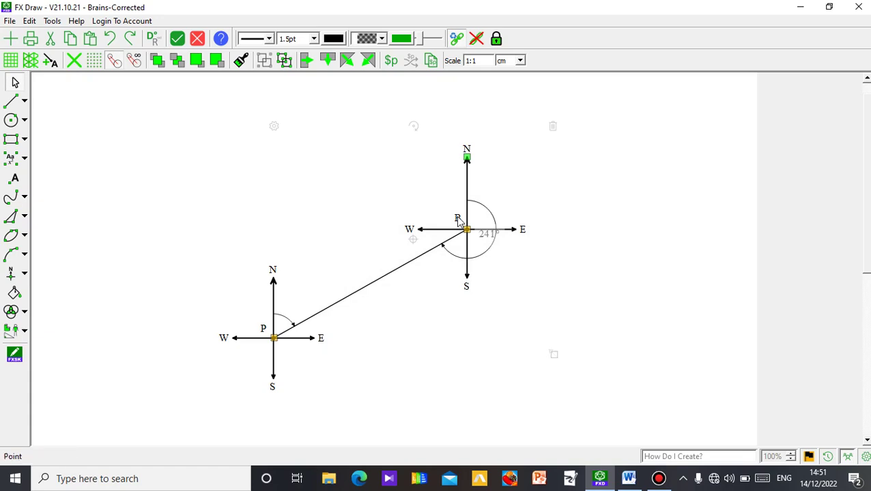
left_click(373, 197)
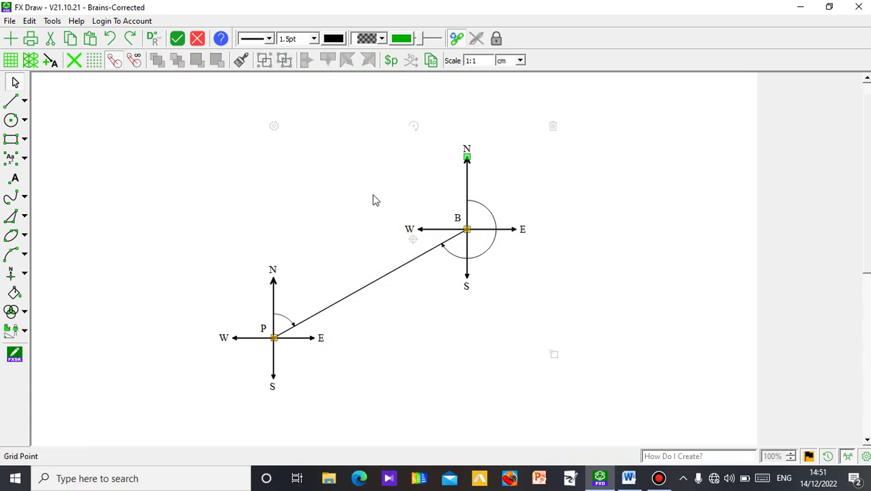
left_click(457, 218)
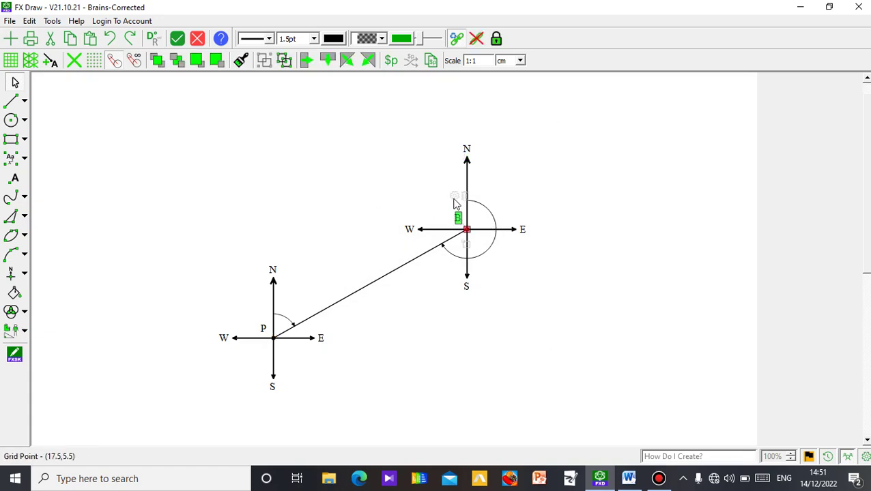
double_click(456, 202)
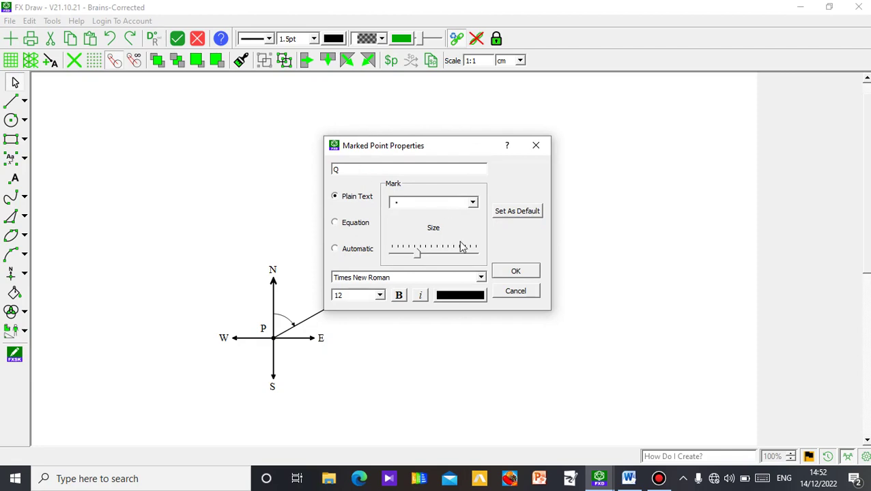
left_click(512, 273)
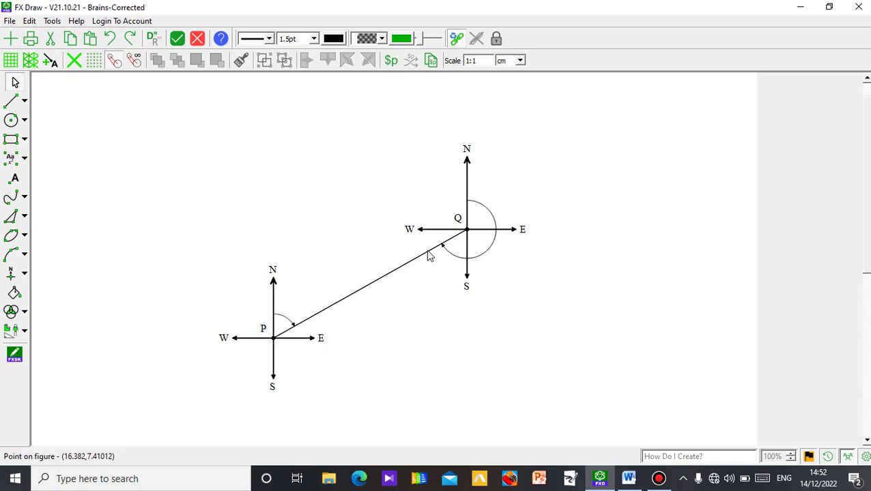
left_click(287, 324)
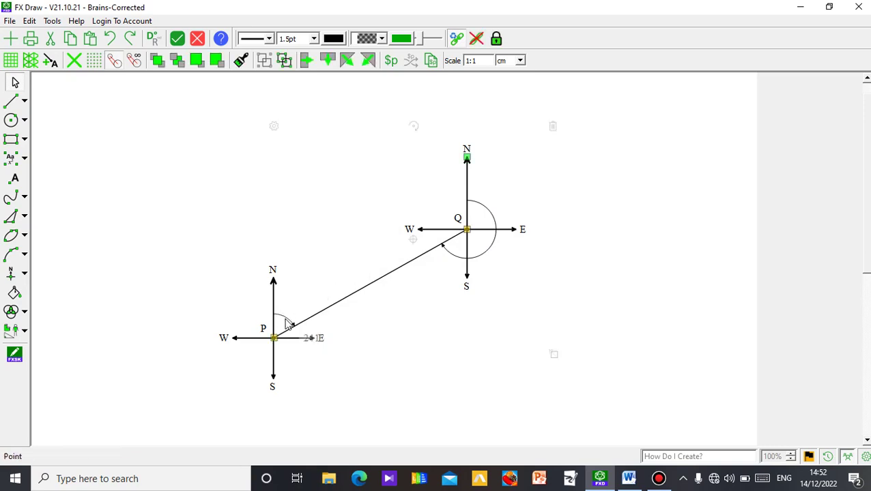
left_click(387, 362)
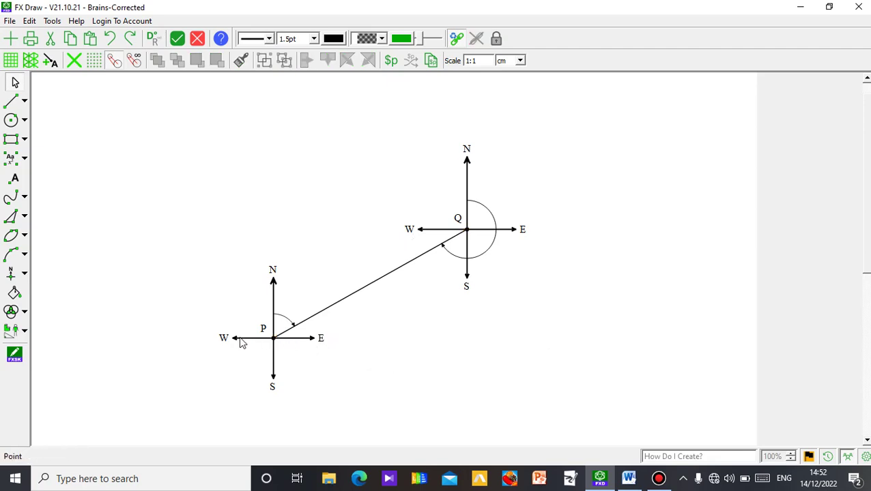
left_click(272, 280)
left_click_drag(278, 298, 268, 289)
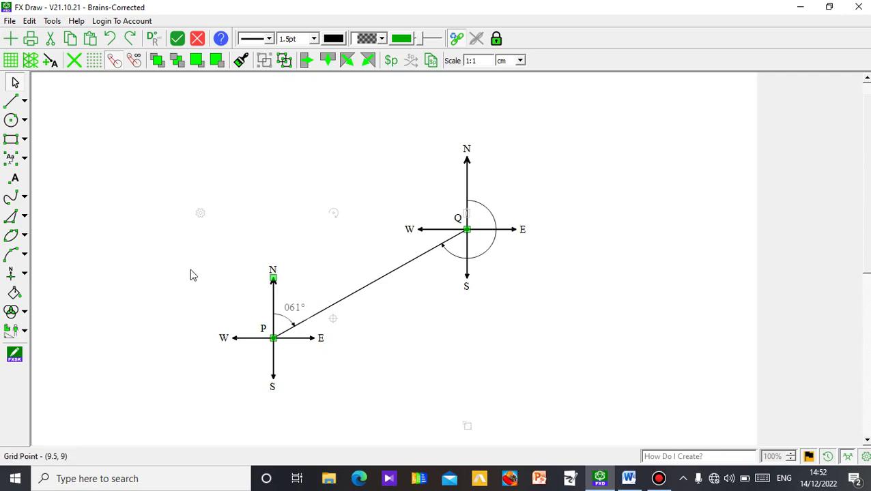
left_click(227, 284)
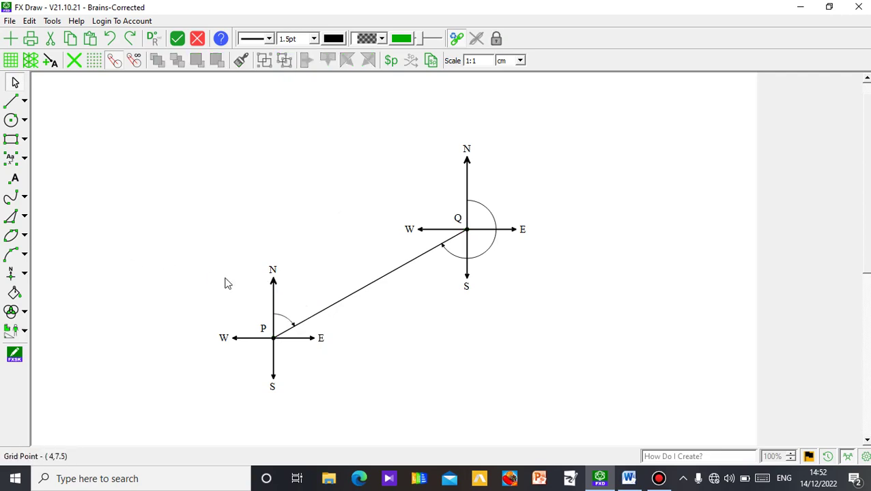
- Add an annotation showing the bearing angle to the bearing drawn from point P
double_click(275, 292)
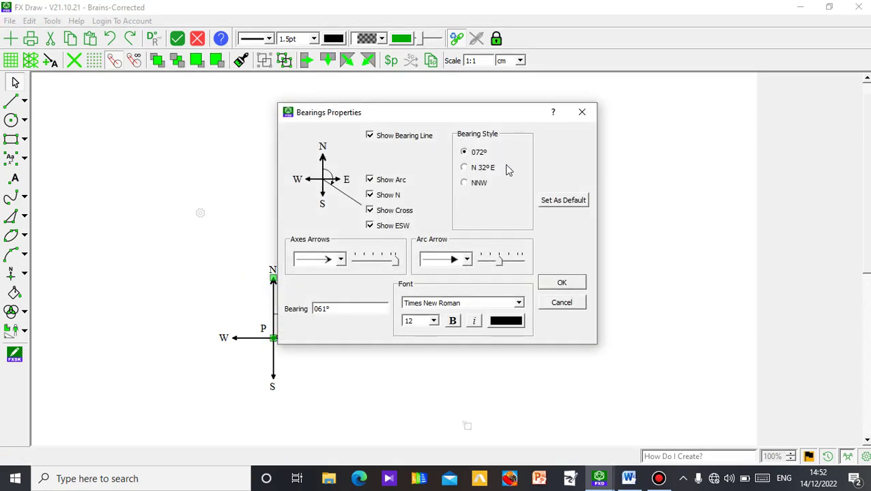
left_click(570, 303)
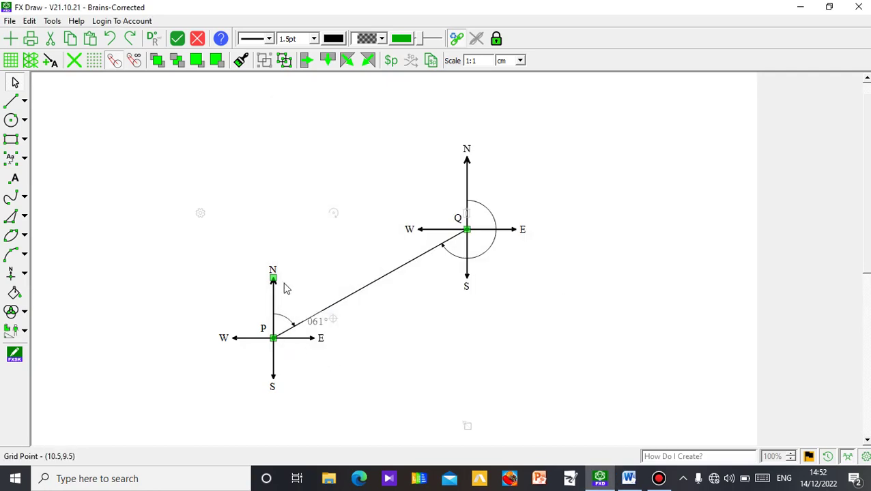
mouse_move(278, 290)
left_mouse_down()
mouse_move(290, 297)
mouse_move(281, 297)
left_mouse_up()
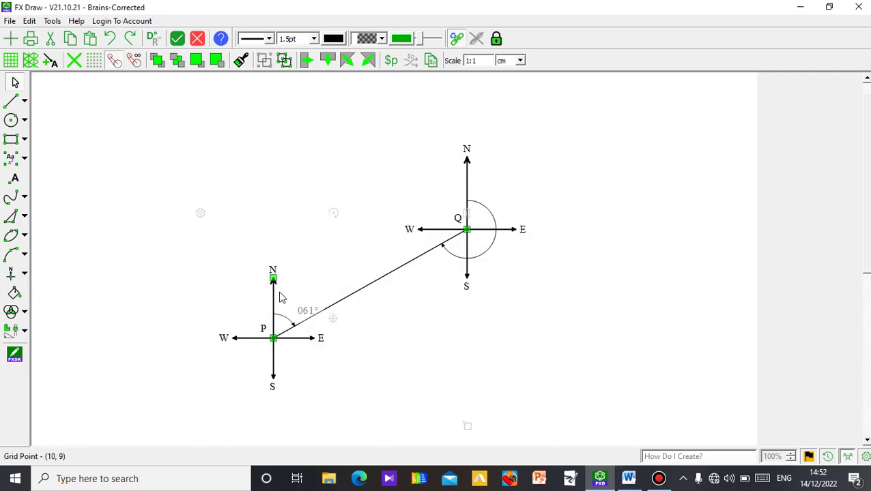
right_click(281, 298)
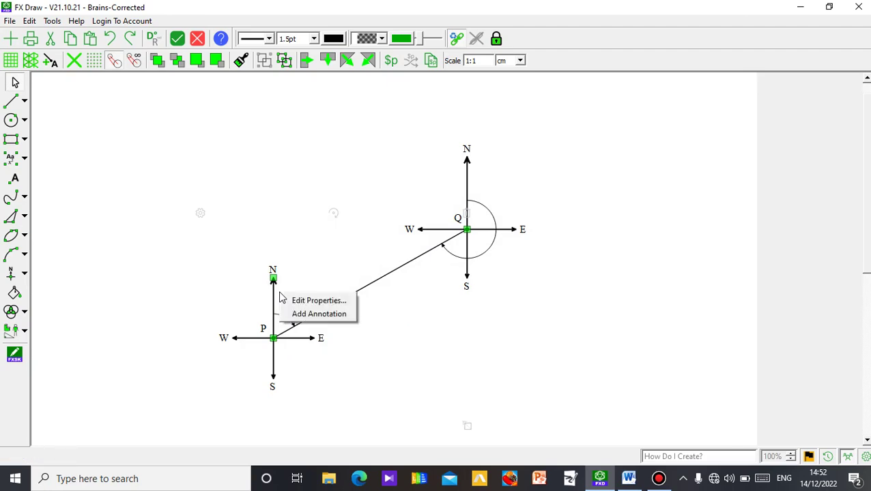
left_click(319, 314)
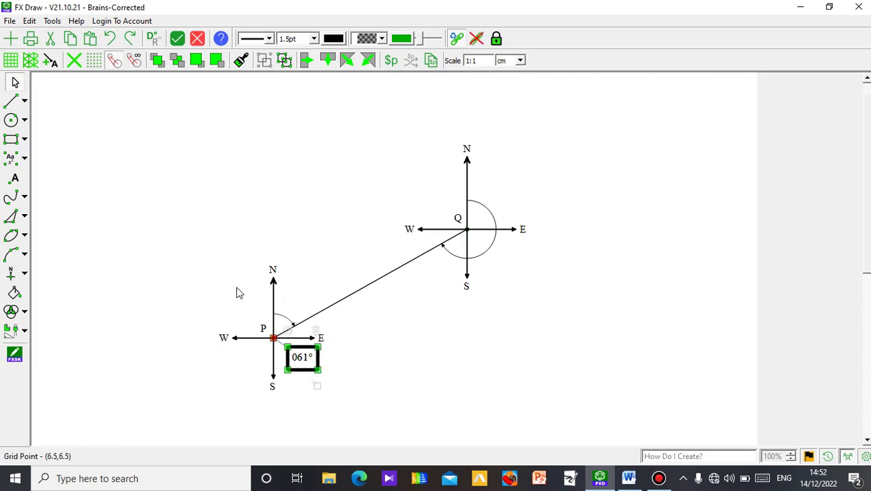
- Move the bearing angle annotation at point P to just above its arc, beside the north arrow
mouse_move(305, 370)
left_mouse_down()
mouse_move(316, 322)
mouse_move(305, 307)
mouse_move(242, 311)
mouse_move(274, 311)
left_mouse_up()
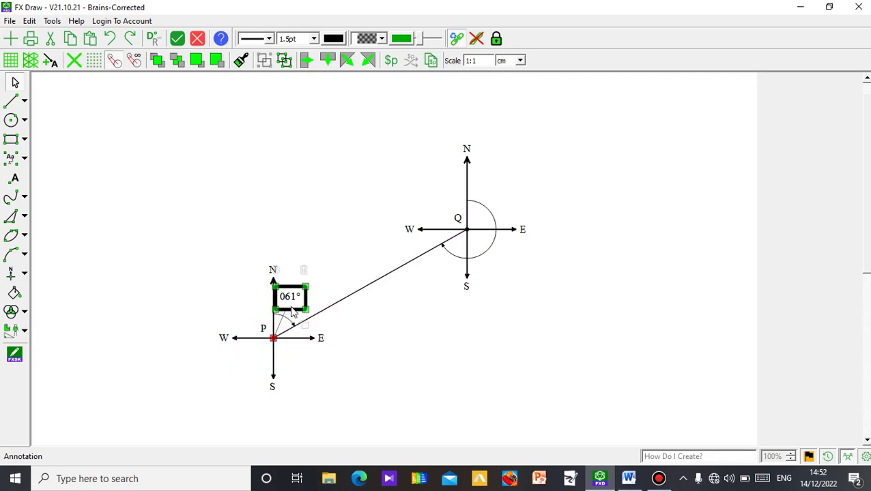
left_click(177, 264)
left_click(295, 301)
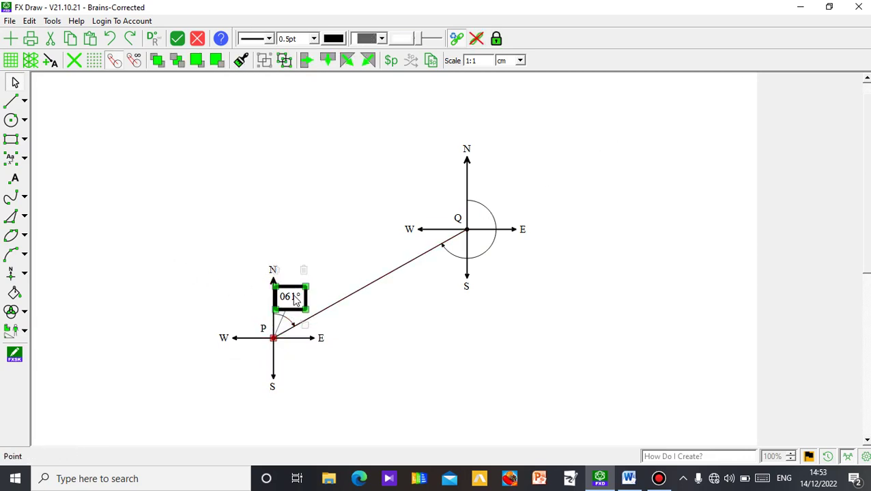
left_click_drag(295, 301, 295, 313)
left_click(155, 272)
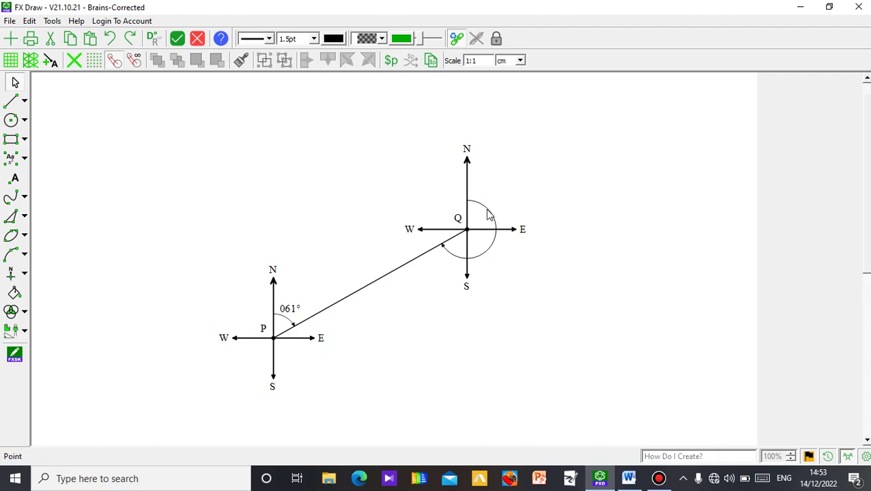
- Add a bearing angle annotation to the bearing at point Q and place it just outside the lower-right part of its arc
left_click(480, 208)
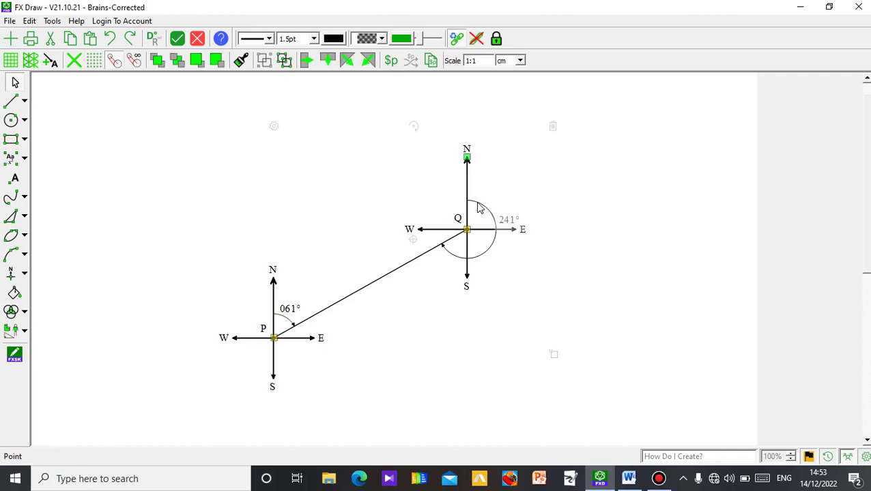
mouse_move(479, 208)
left_mouse_down()
mouse_move(491, 210)
mouse_move(481, 199)
mouse_move(480, 208)
left_mouse_up()
right_click(479, 208)
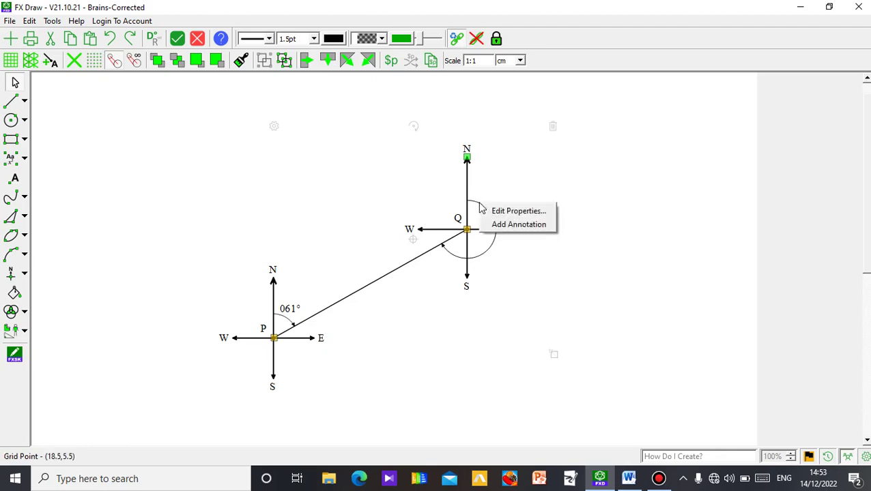
left_click(510, 227)
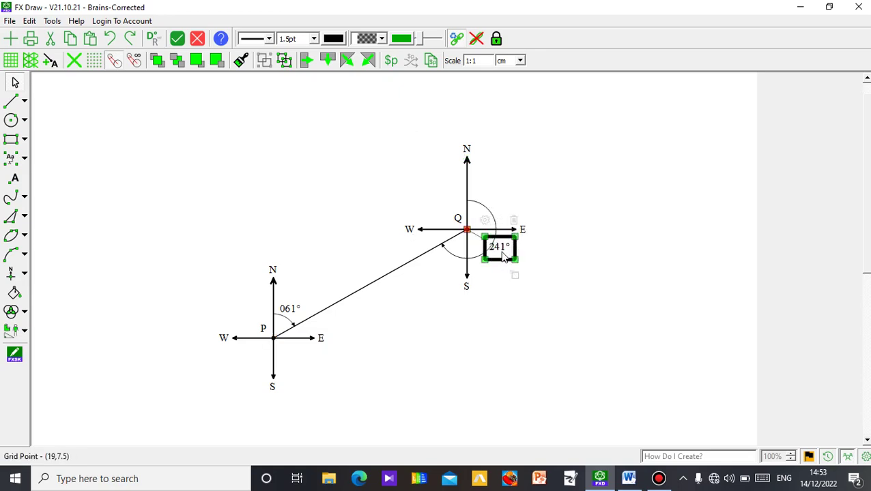
left_click_drag(508, 260, 511, 268)
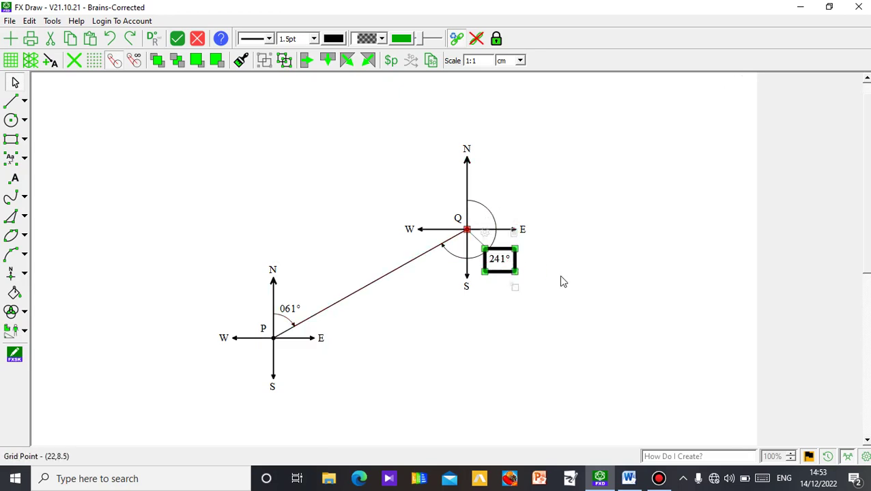
left_click(558, 275)
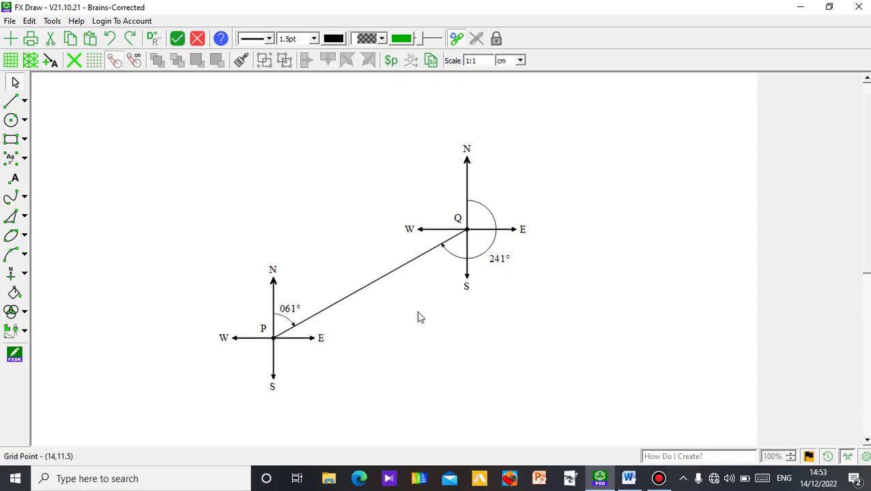
- Hide the E, S and W labels on the compass cross at point P, keeping its N label
left_click(273, 279)
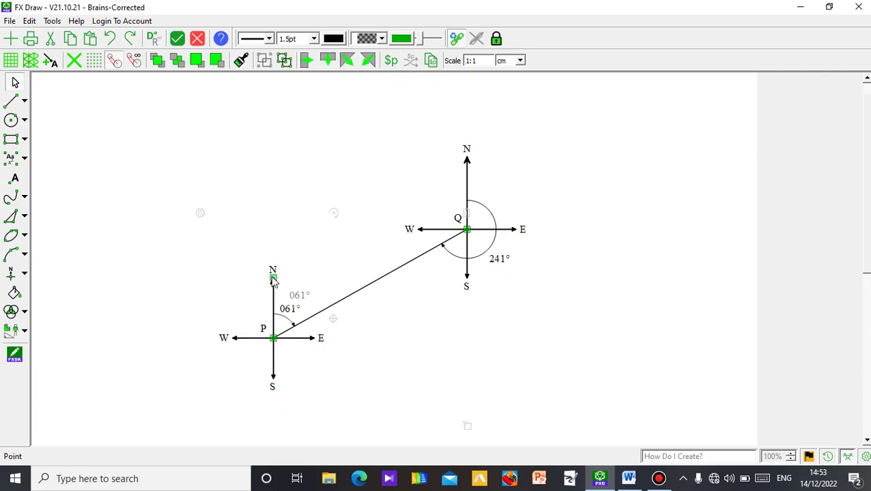
key("Return")
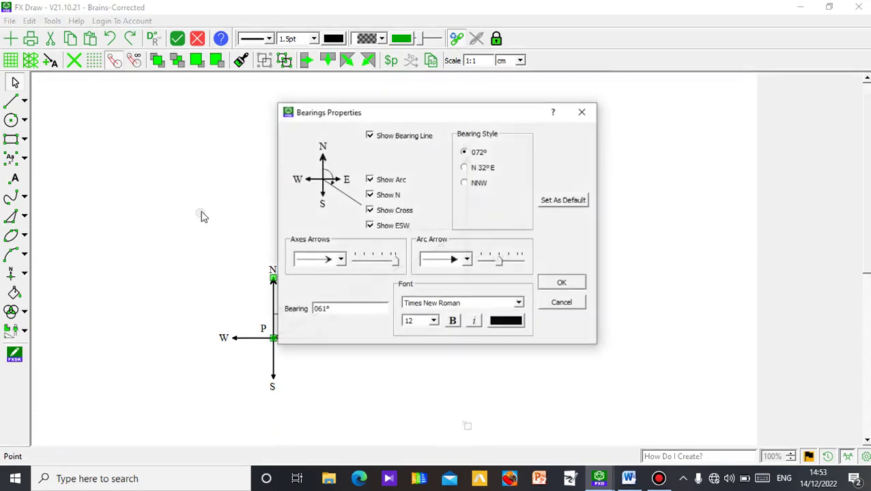
left_click(369, 227)
left_click(369, 226)
left_click(372, 229)
left_click(565, 283)
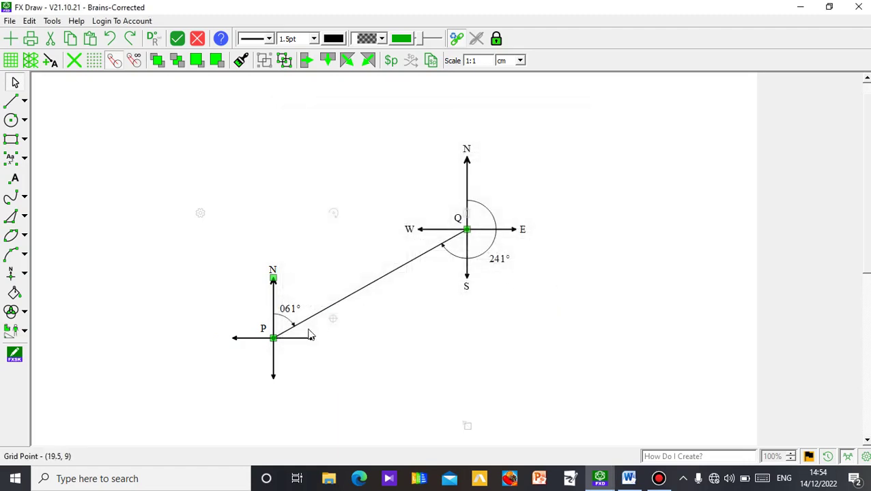
left_click(448, 353)
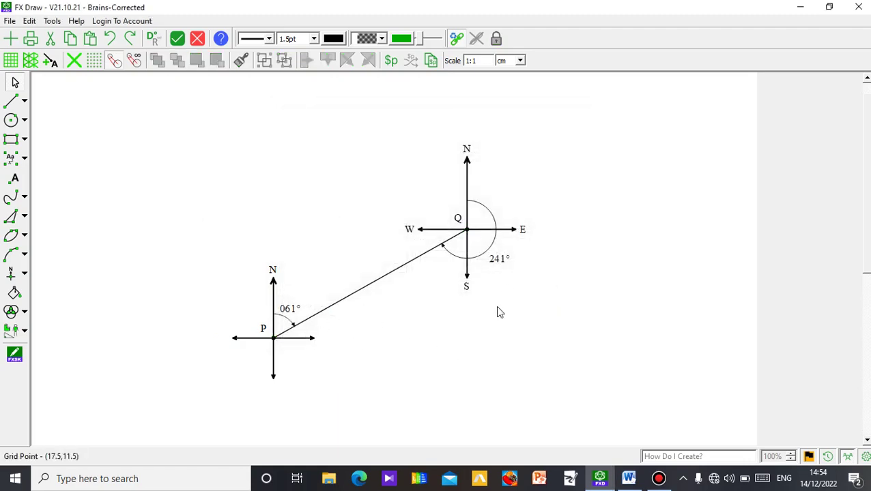
- Hide the E, S and W labels on the compass cross at point Q, keeping its N label
left_click(469, 170)
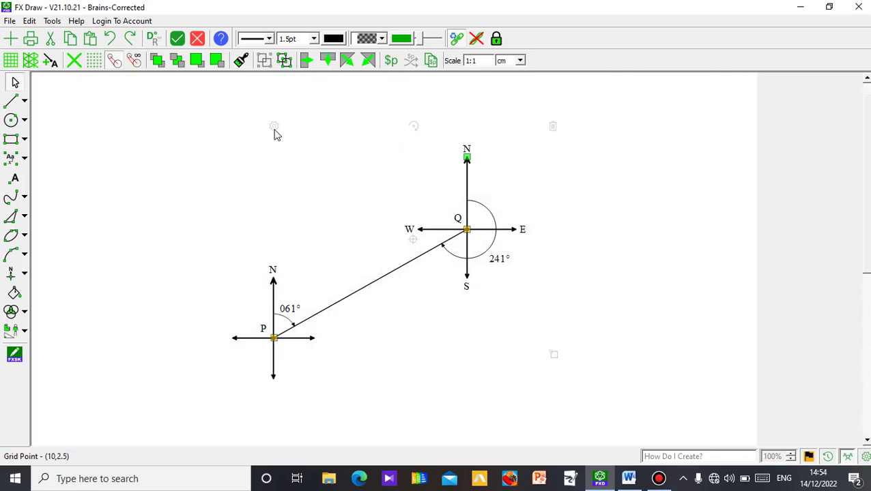
left_click(273, 128)
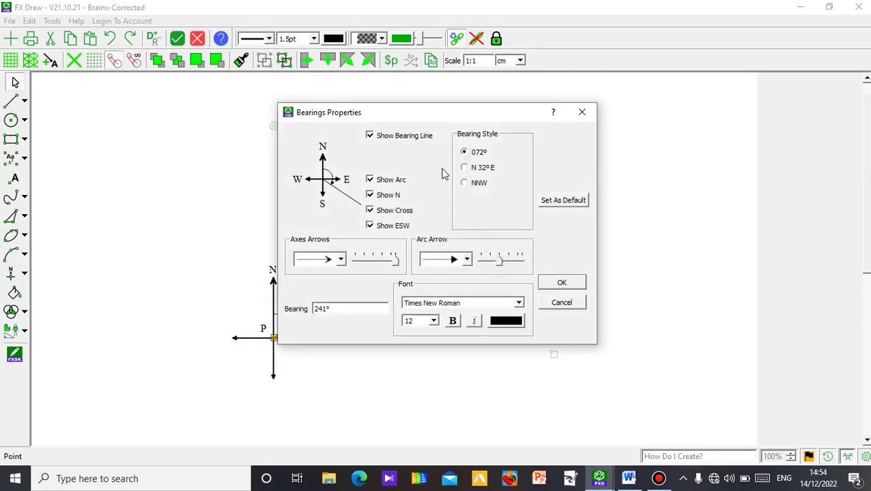
left_click(371, 228)
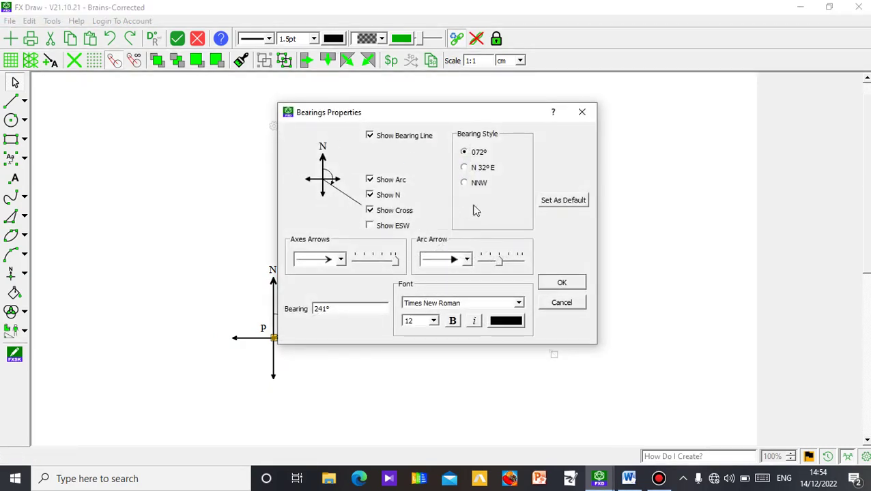
left_click(571, 284)
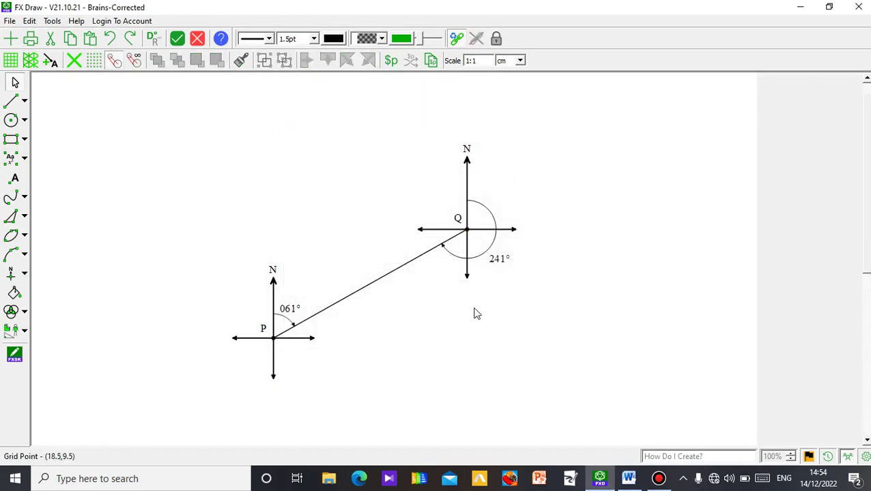
- Insert the finished P–Q bearings diagram into the Word document on the first page
left_click(179, 43)
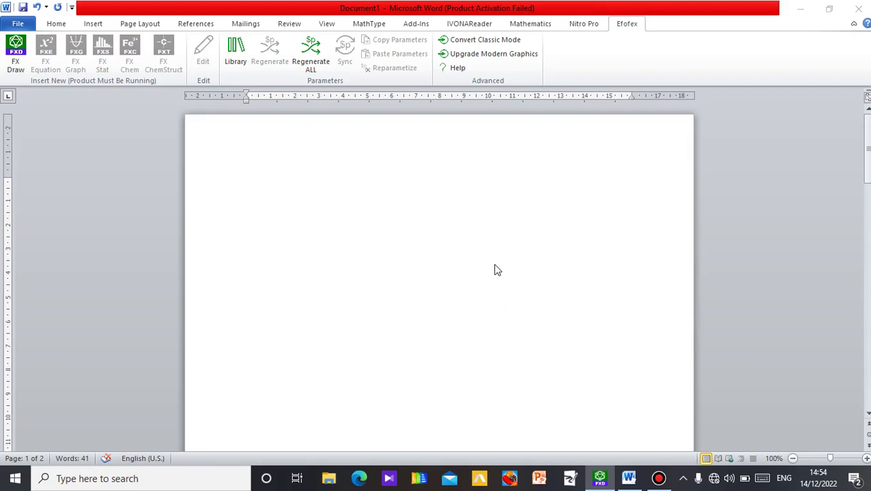
mouse_move(476, 285)
left_mouse_down()
mouse_move(514, 304)
mouse_move(515, 295)
mouse_move(500, 293)
left_mouse_up()
left_click(621, 368)
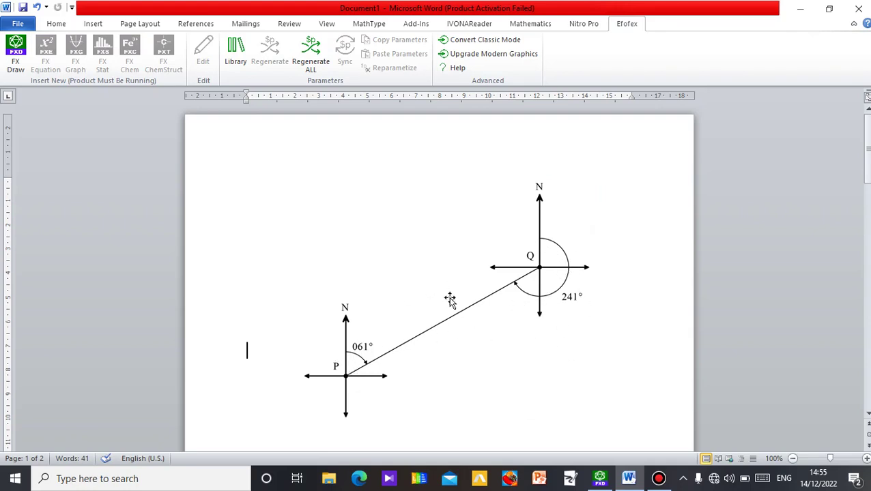
left_click(329, 190)
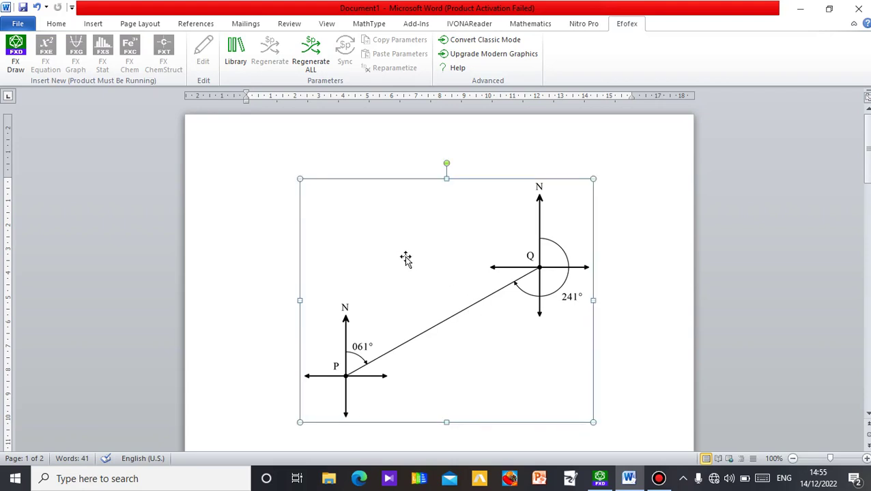
left_click(274, 206)
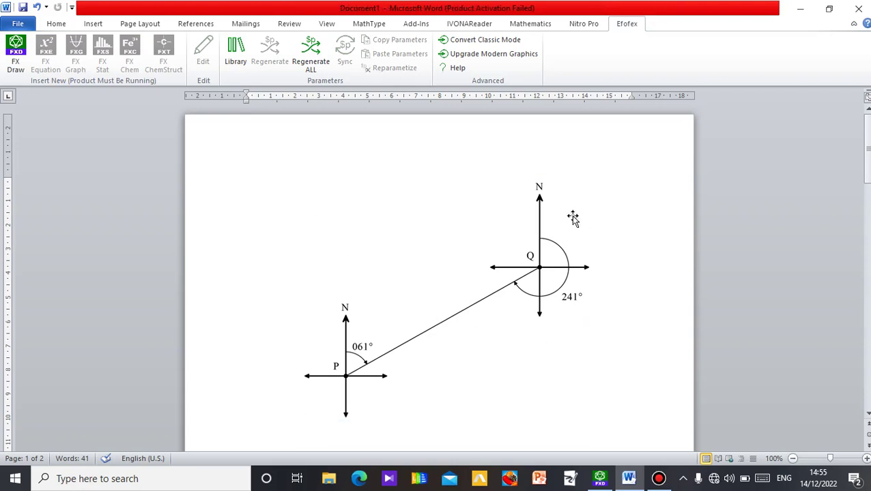
- Add blank lines below the question about points P, Q and R on the second page
left_click_drag(868, 150, 868, 276)
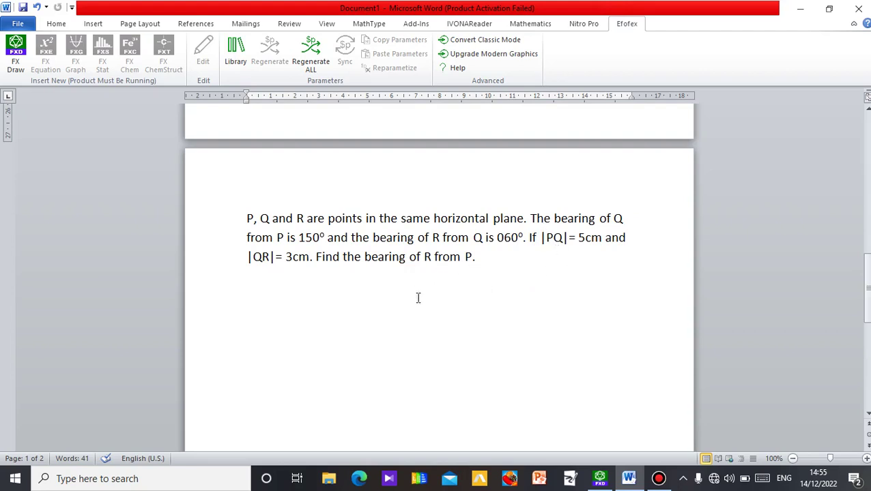
left_click(503, 254)
key("Return")
key("Return")
key("Return")
key("Return")
key("Return")
key("Return")
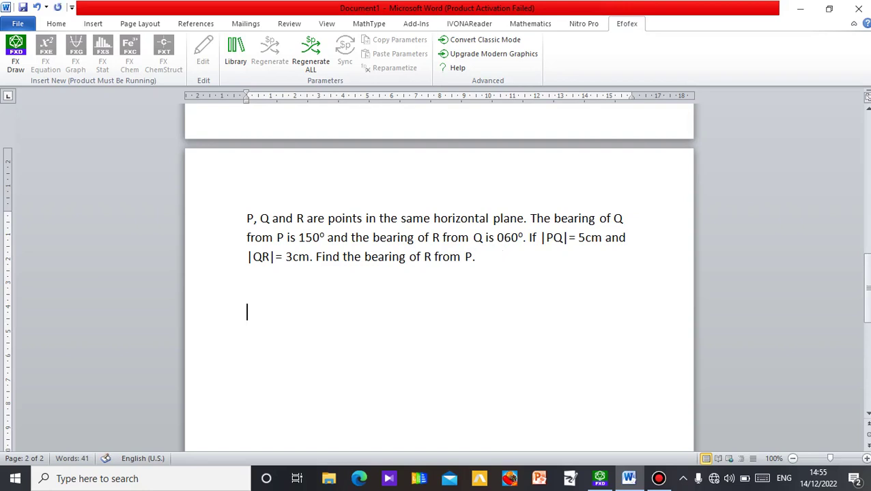
key("Return")
key("Return")
key("Return")
key("Return")
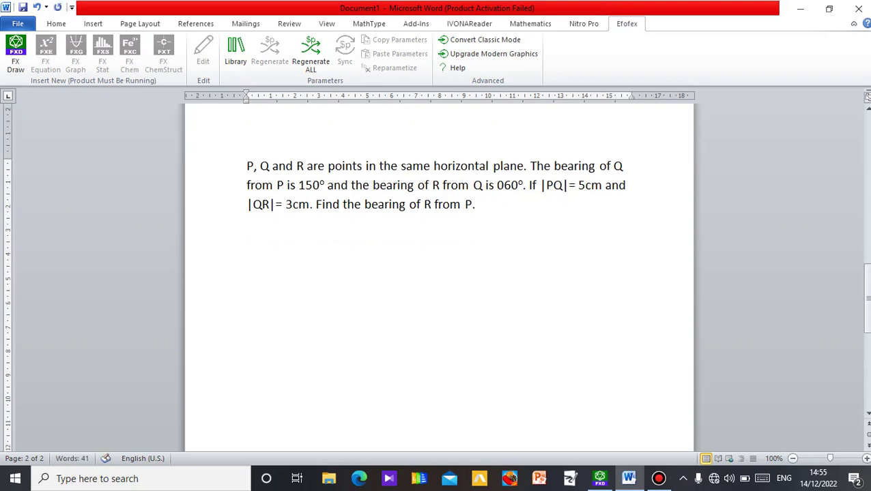
- Start a new FX Draw drawing in the space below the P, Q, R question and hide its grid
left_click(295, 298)
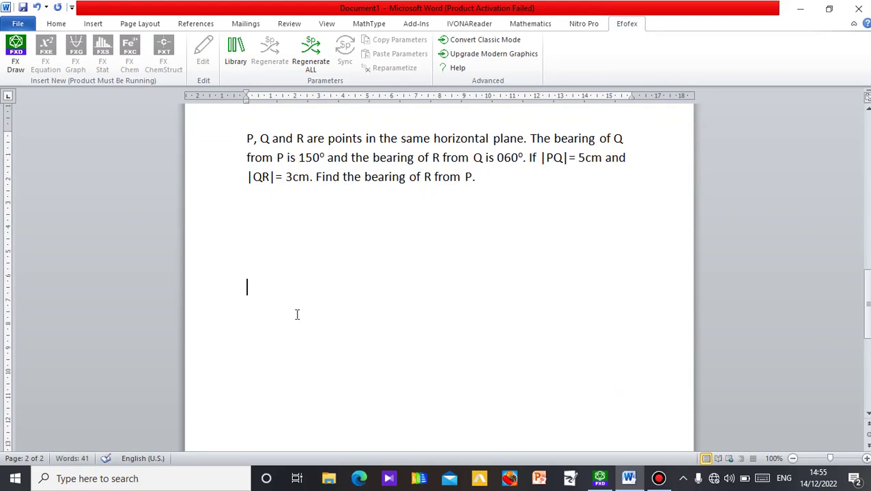
left_click(296, 315)
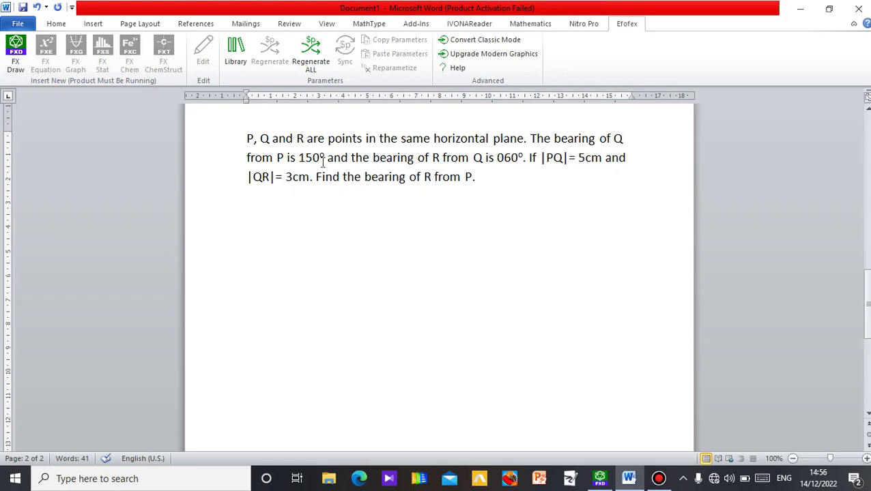
left_click(16, 63)
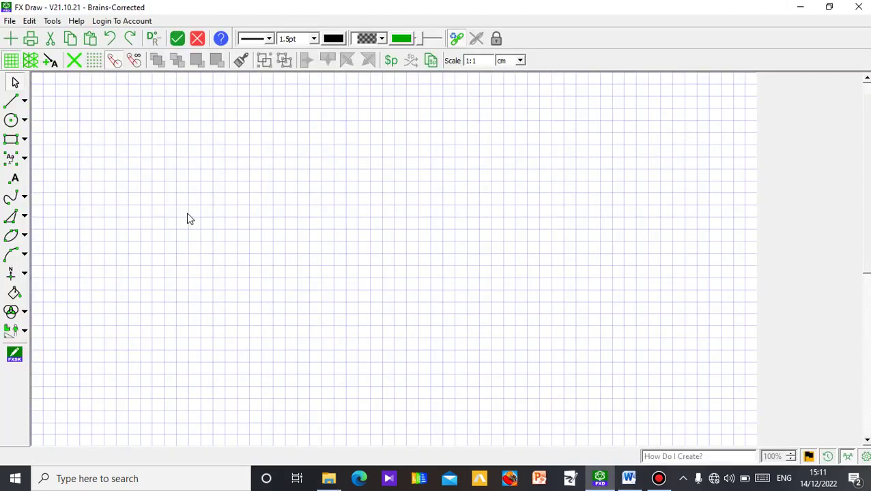
left_click(11, 62)
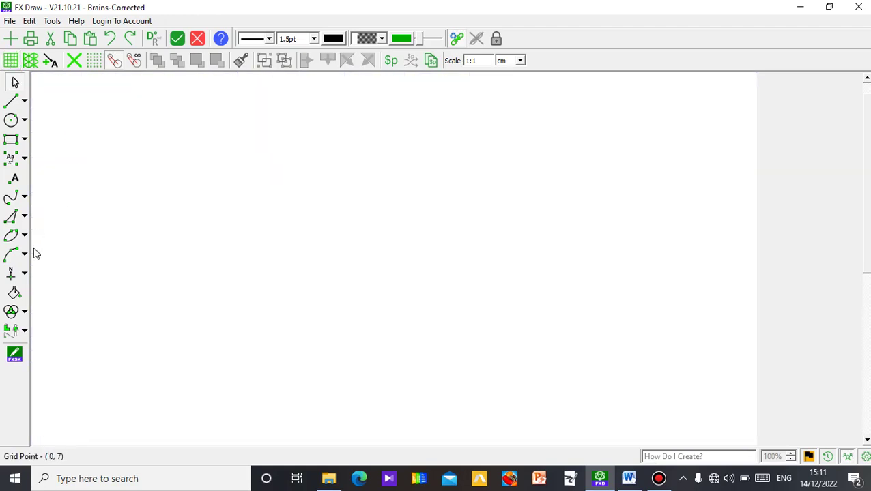
- Draw a bearing of about 137° running southeast from a compass cross in the upper-left part of the drawing
left_click(25, 273)
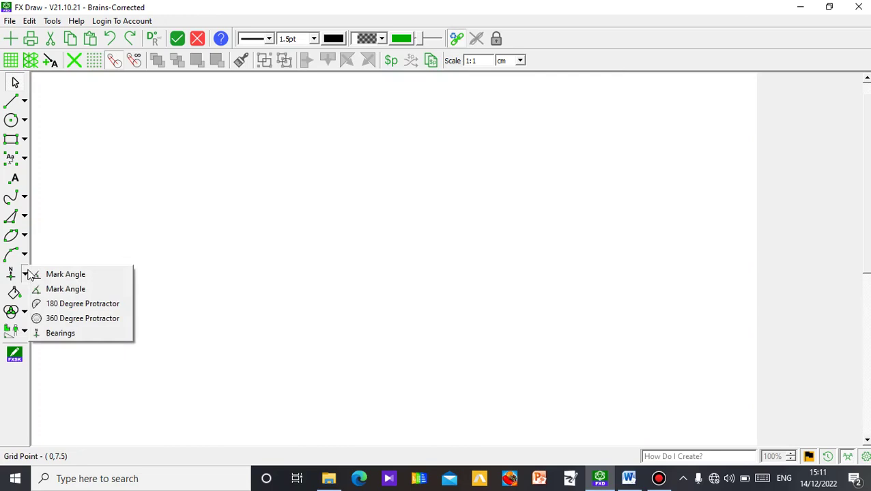
left_click(65, 334)
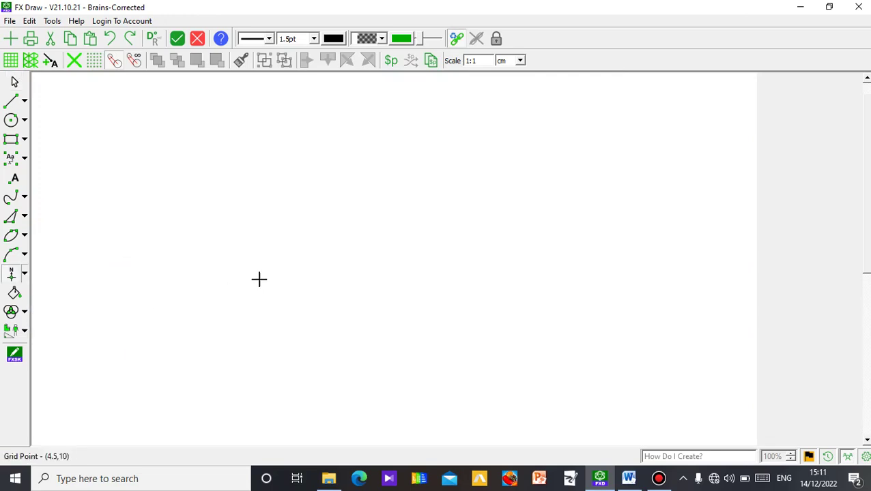
left_click(249, 197)
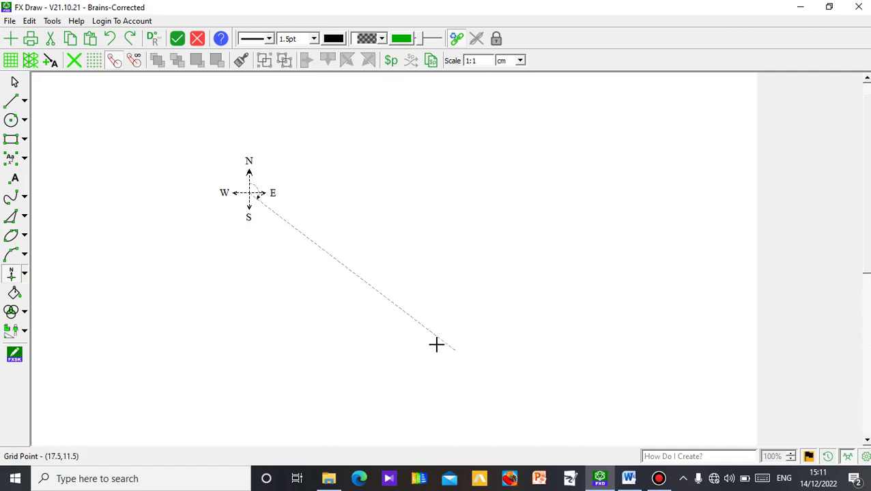
left_click(393, 349)
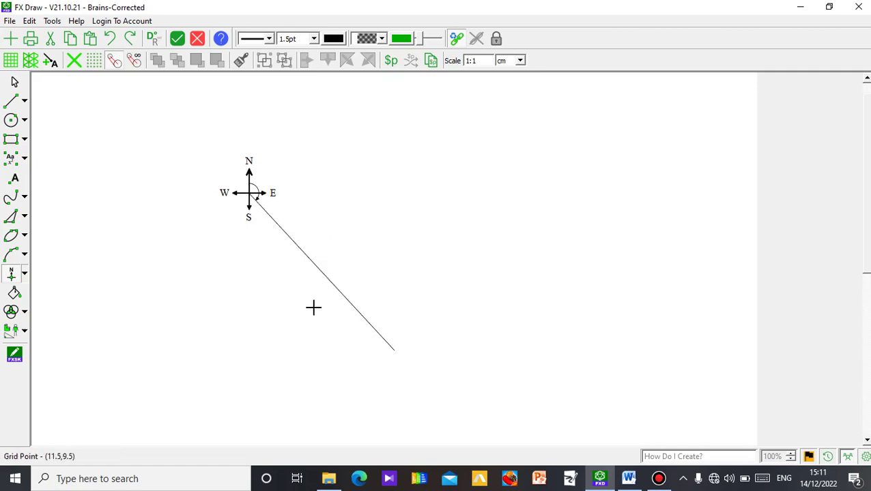
- Enlarge the compass cross by extending its north arrow upward to more than double its length
left_click(14, 81)
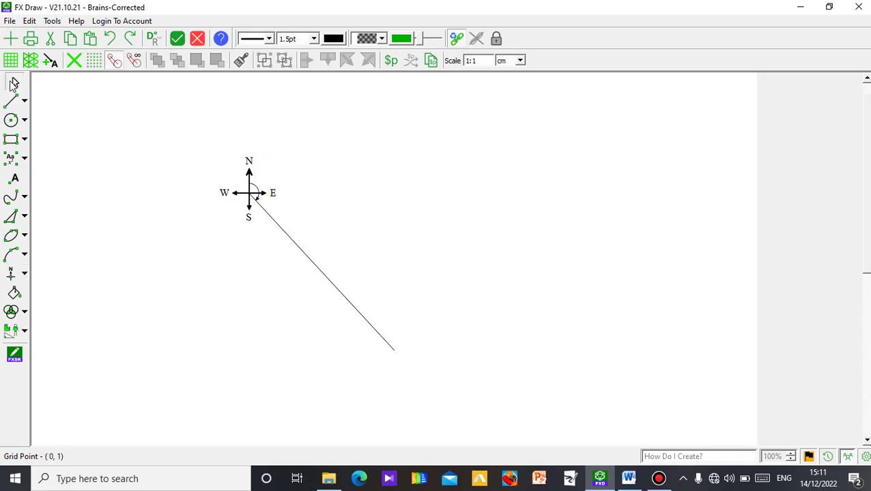
left_click(249, 172)
left_click_drag(249, 171, 249, 134)
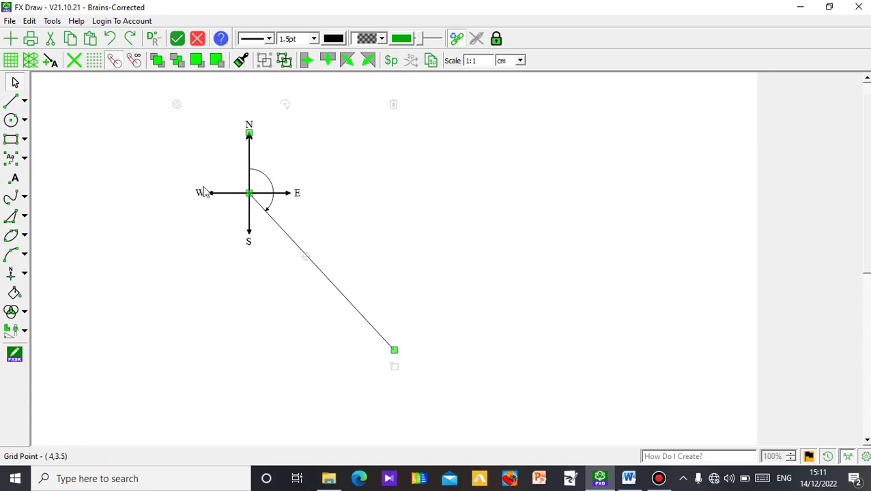
- Add an angle annotation to the bearing arc at the compass cross and place it just above the arc
mouse_move(265, 180)
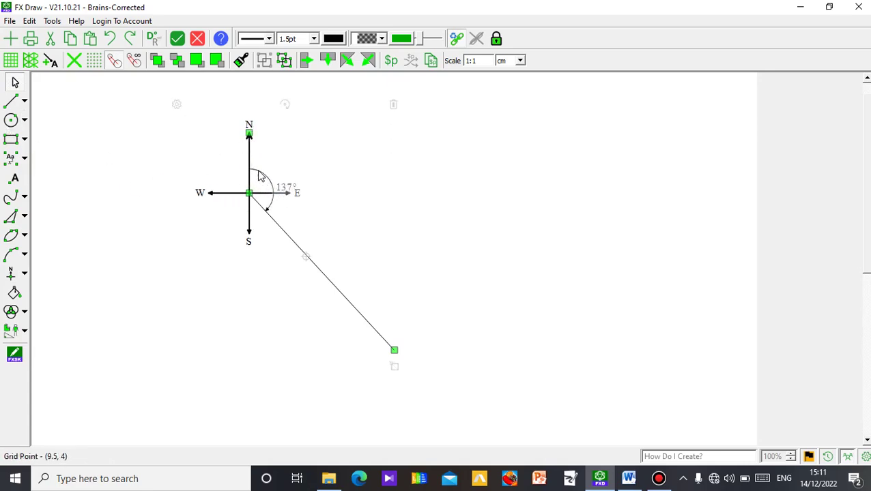
right_click(259, 175)
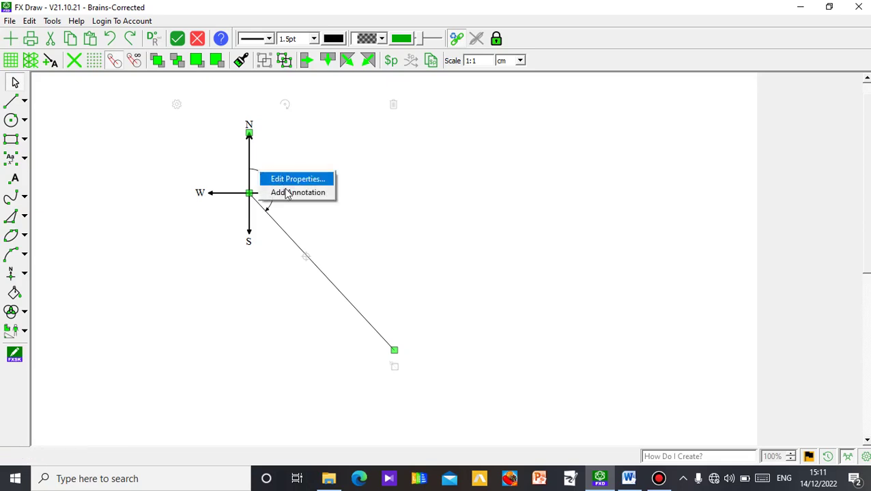
left_click(270, 192)
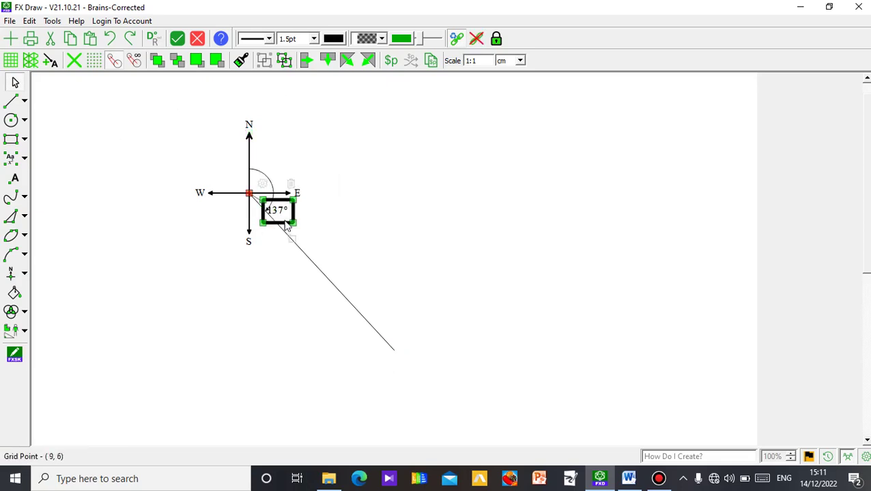
left_click_drag(285, 228, 285, 179)
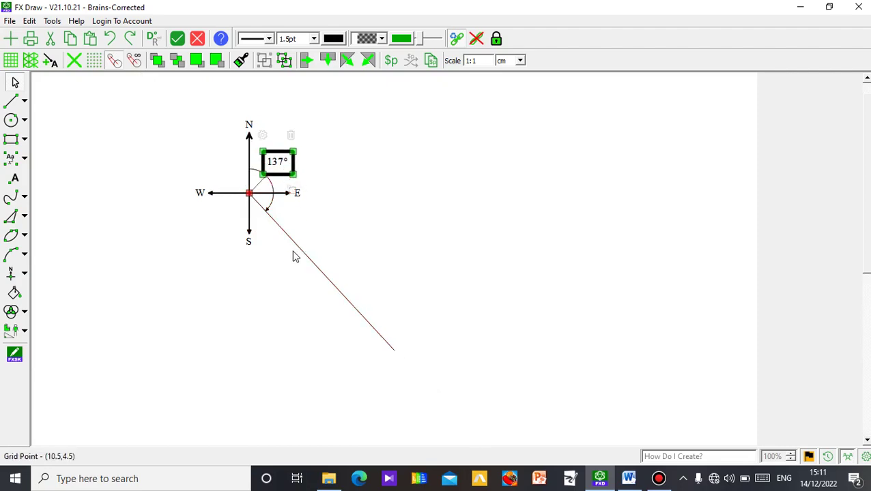
- Swing the far end of the bearing line southward until the bearing is 150°
left_click(199, 262)
left_click(388, 348)
left_click_drag(389, 348, 349, 370)
left_click(291, 363)
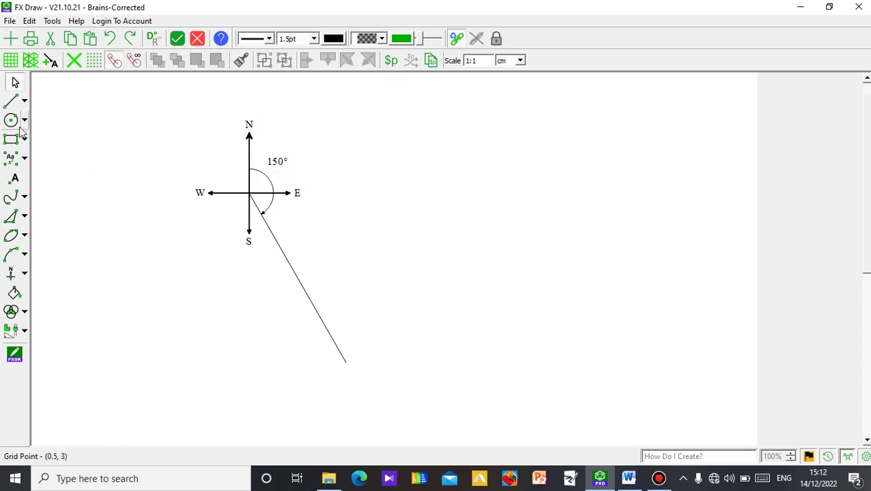
- Place labelled points at the compass centre and at the far end of the 150° bearing line
left_click(15, 179)
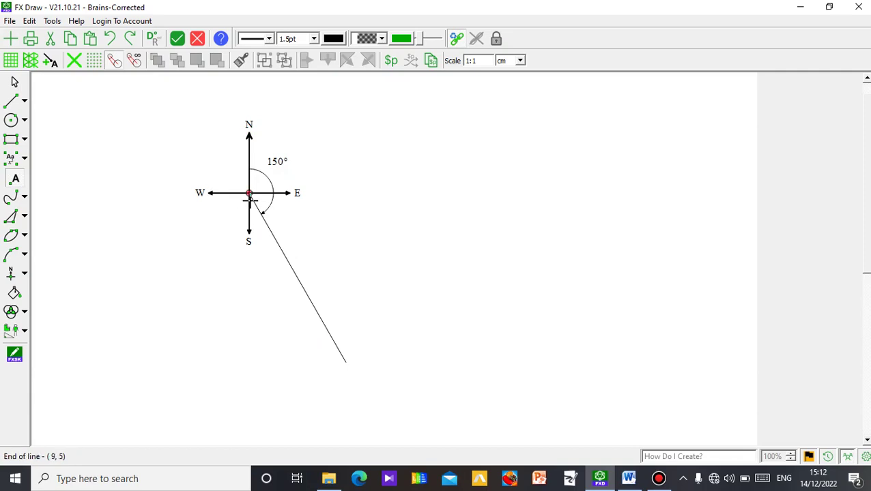
left_click(236, 180)
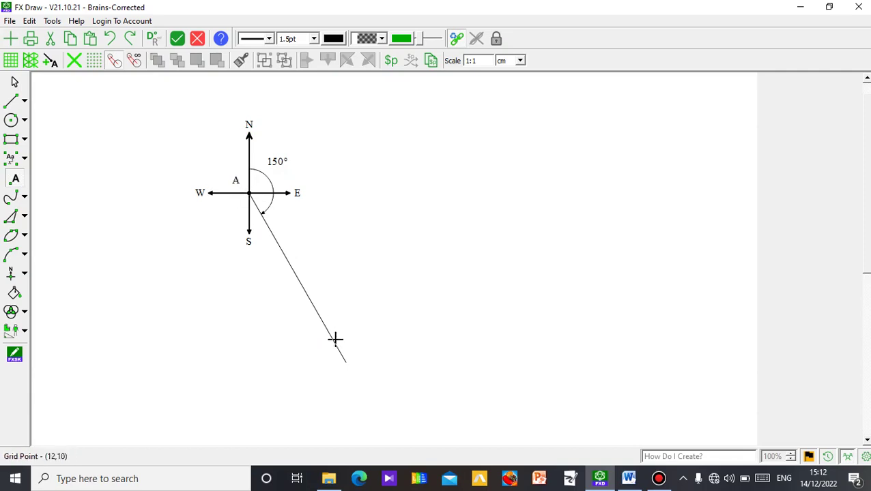
left_click(355, 374)
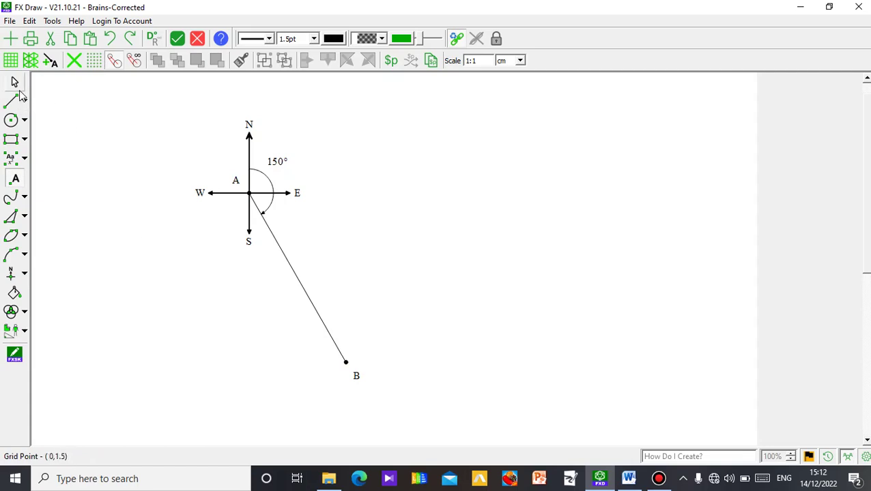
- Relabel the point at the compass centre as P and the point at the line's far end as Q
left_click(16, 85)
left_click(236, 180)
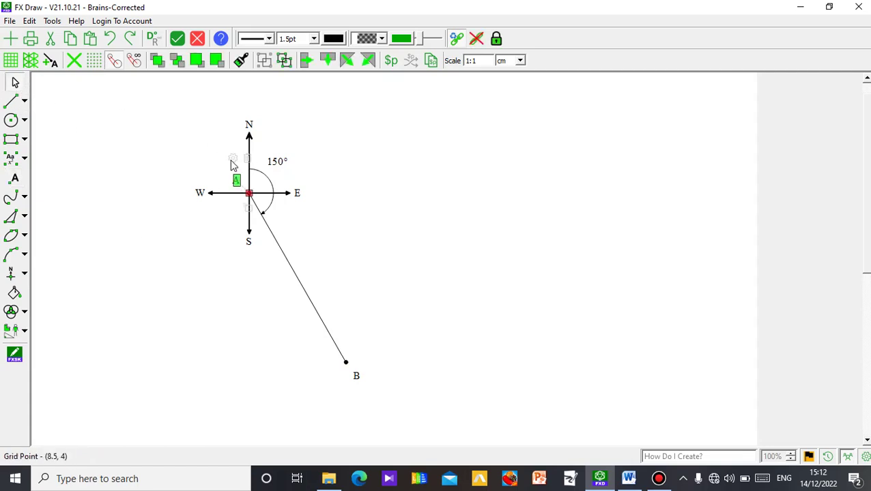
double_click(236, 179)
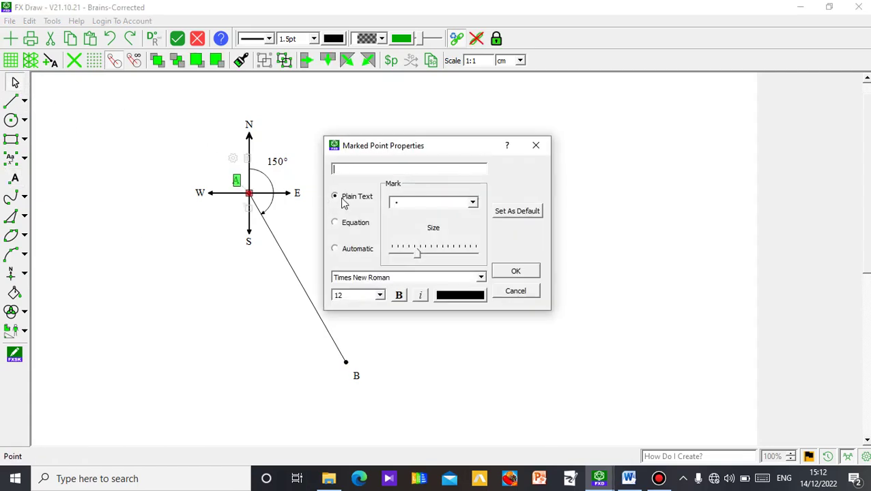
left_click(512, 272)
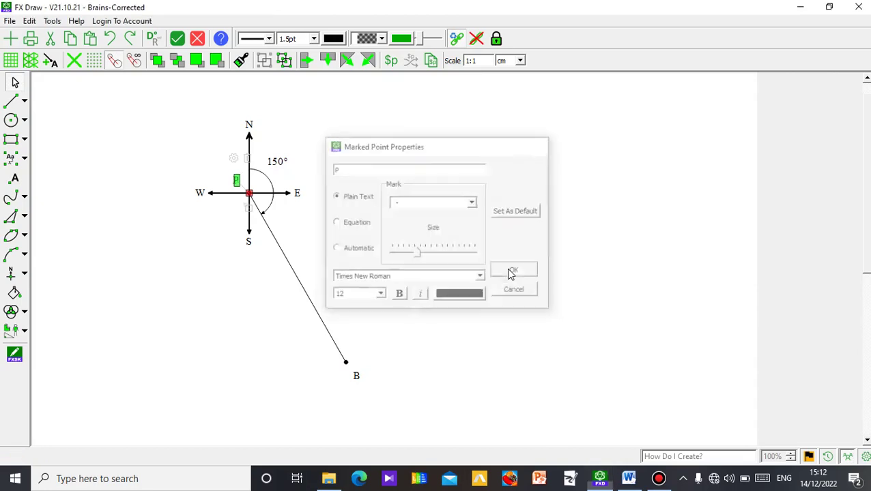
left_click(358, 375)
left_click(345, 348)
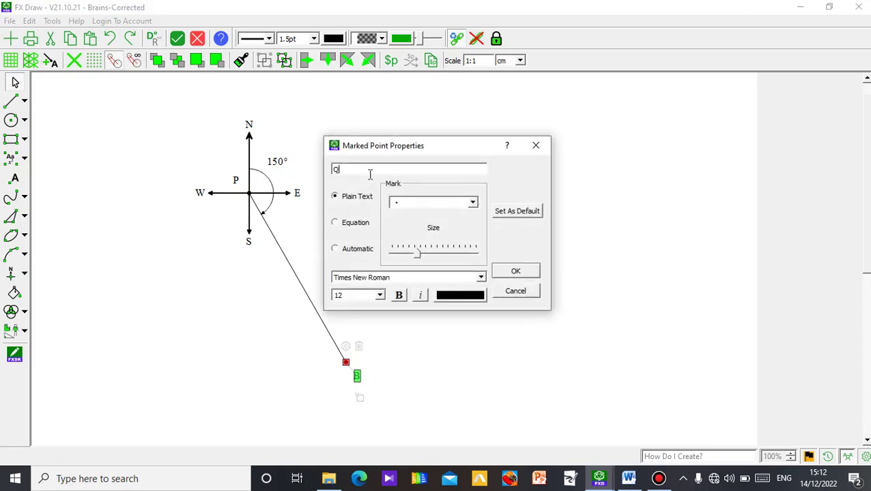
left_click(515, 272)
left_click(249, 381)
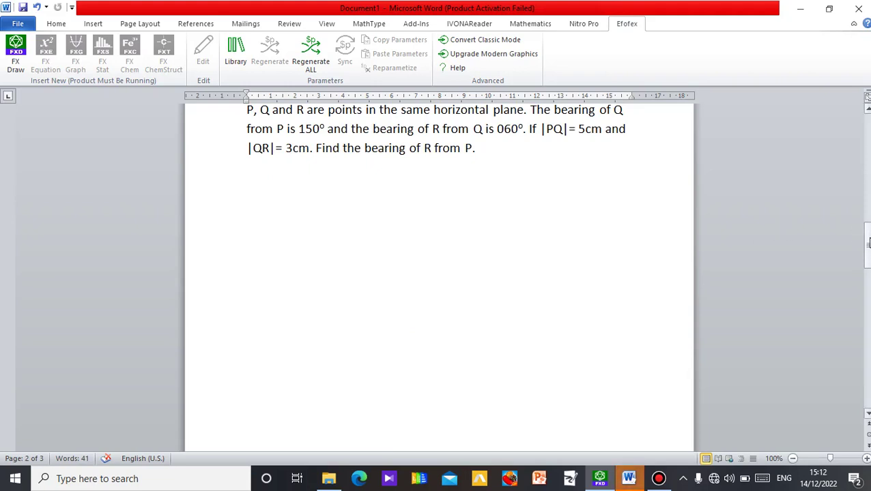
- Move the bearing diagram in the Word document from the third page up to just beneath the P, Q, R question
left_click_drag(868, 242, 867, 305)
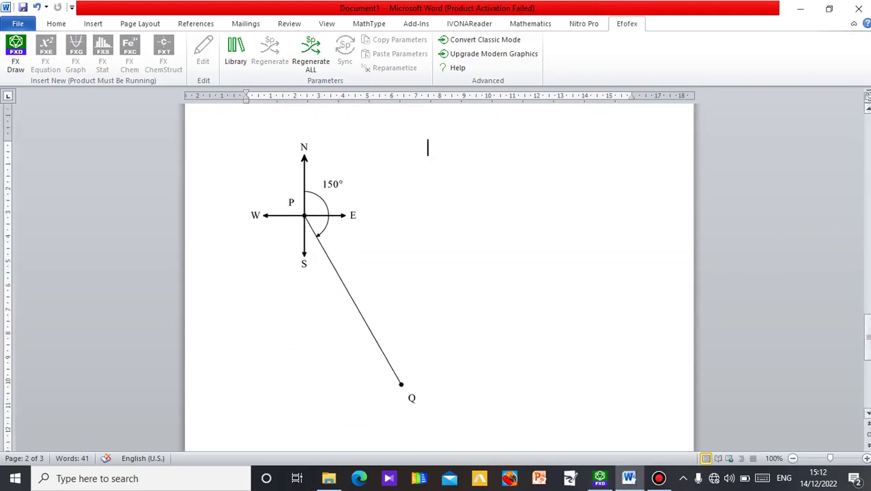
left_click_drag(334, 247, 383, 161)
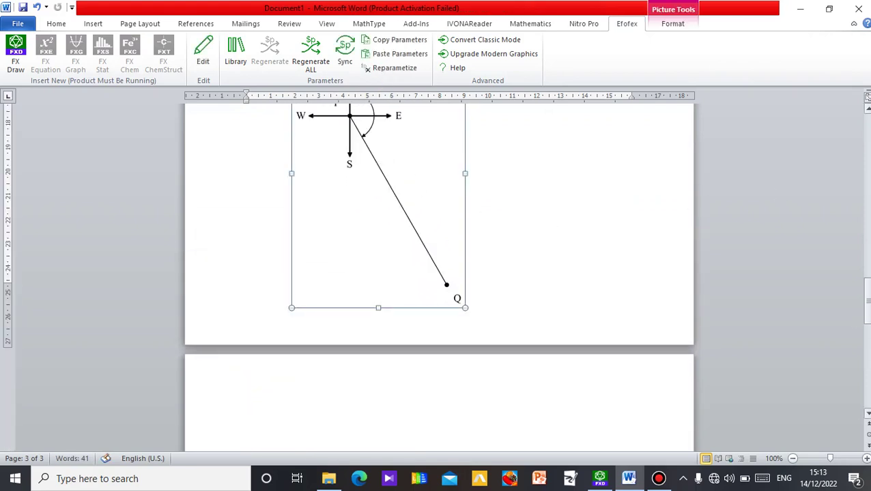
left_click_drag(868, 330, 868, 302)
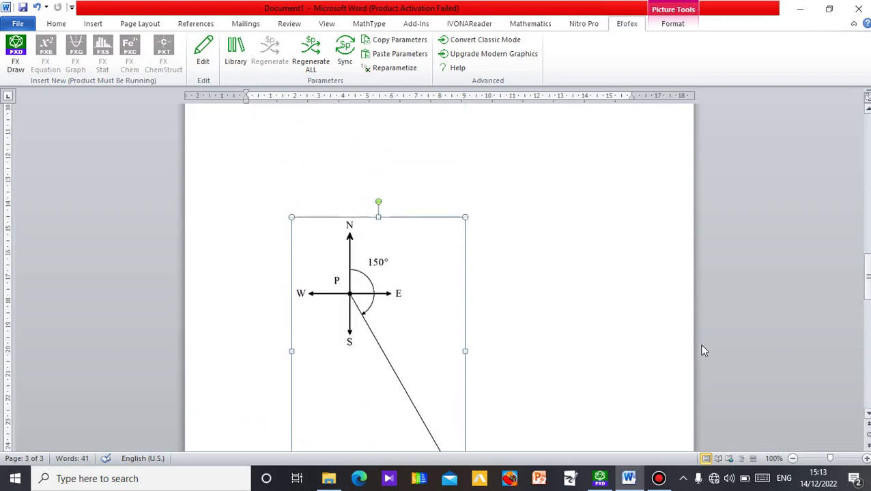
left_click_drag(439, 332, 440, 228)
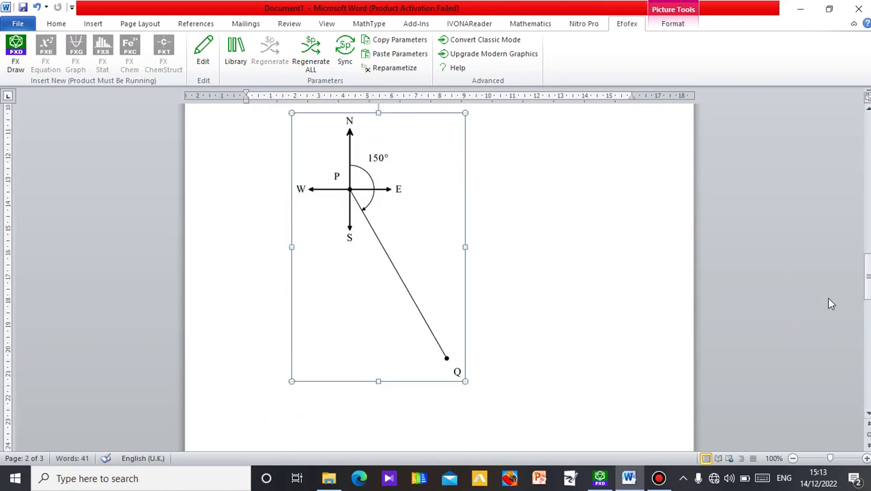
left_click_drag(867, 292, 867, 263)
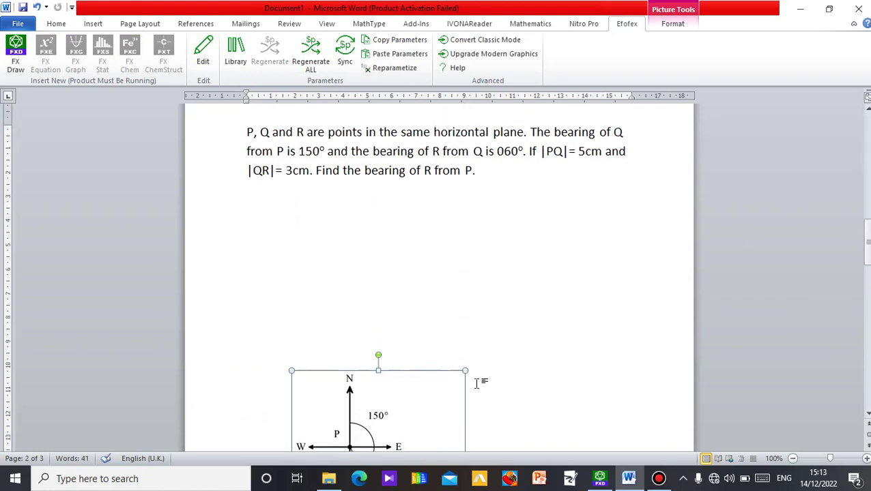
left_click_drag(448, 403, 465, 229)
left_click(550, 290)
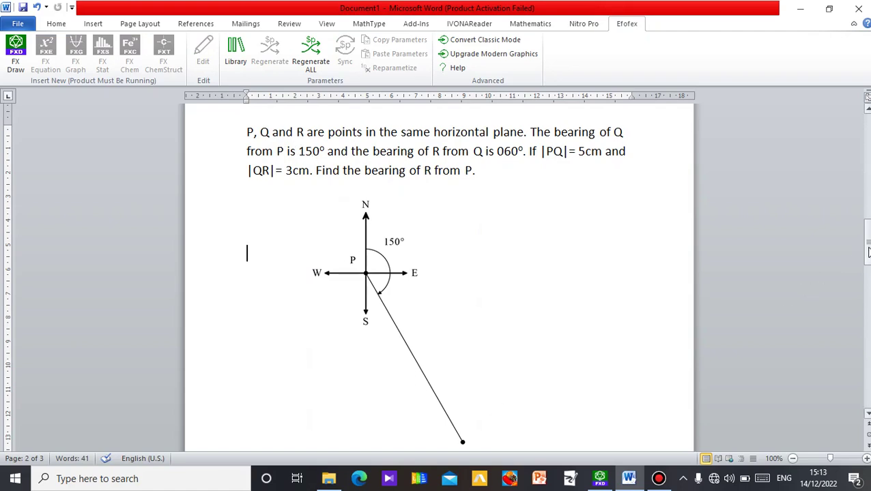
left_click_drag(865, 229, 865, 235)
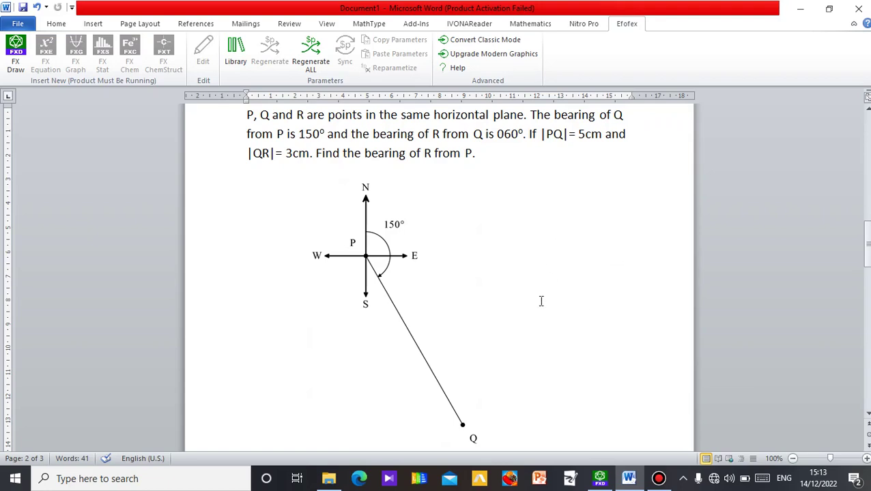
- Reopen the diagram in FX Draw and draw a second bearing of about 039° from Q, running northeast to the height of P
left_click(392, 312)
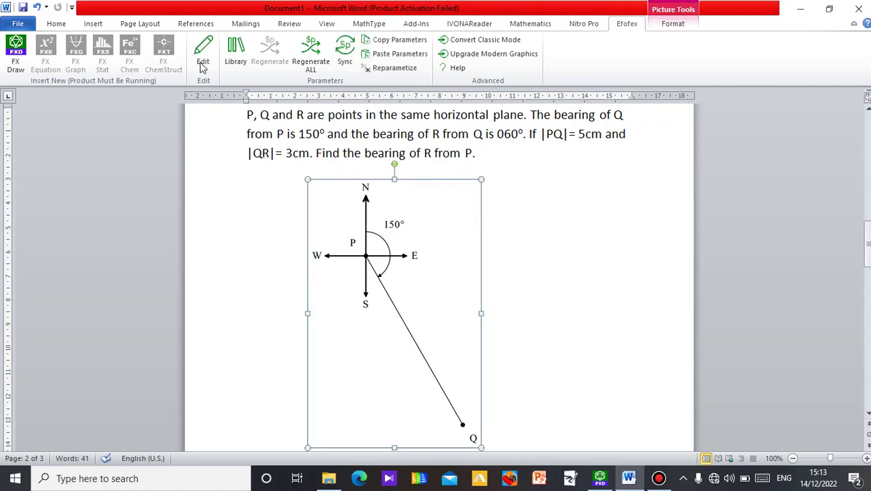
left_click(200, 61)
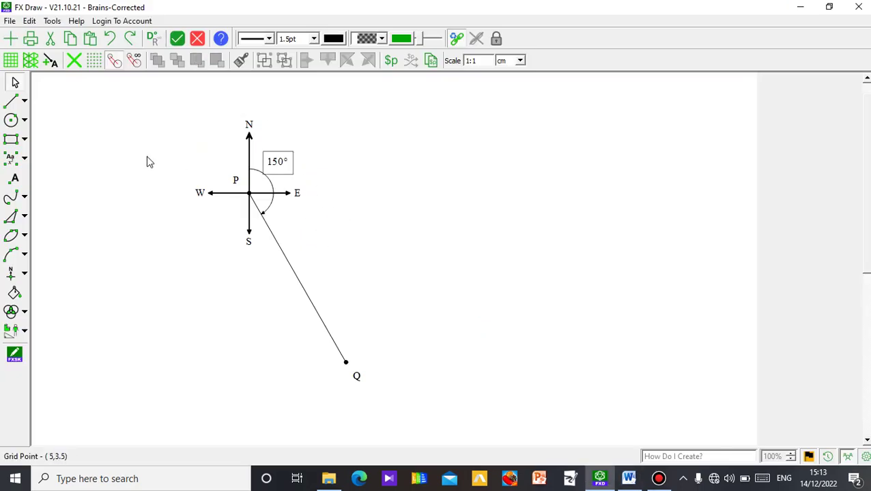
left_click(12, 271)
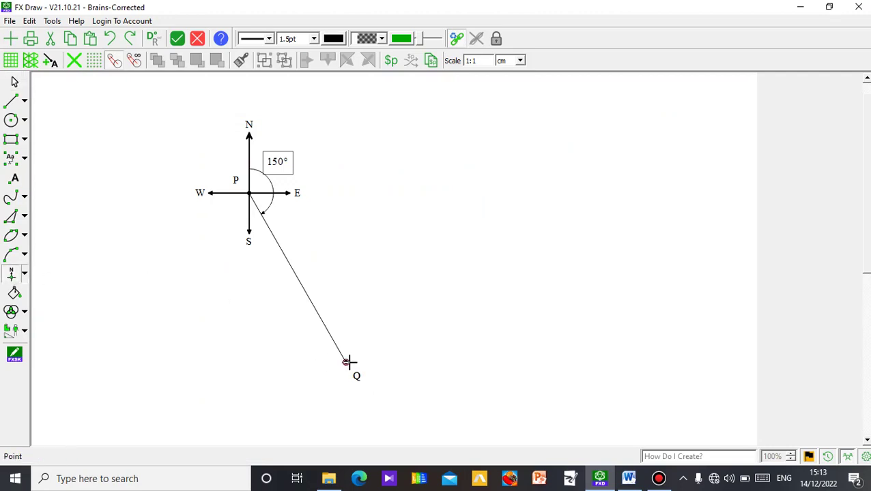
left_click(346, 362)
left_click(344, 362)
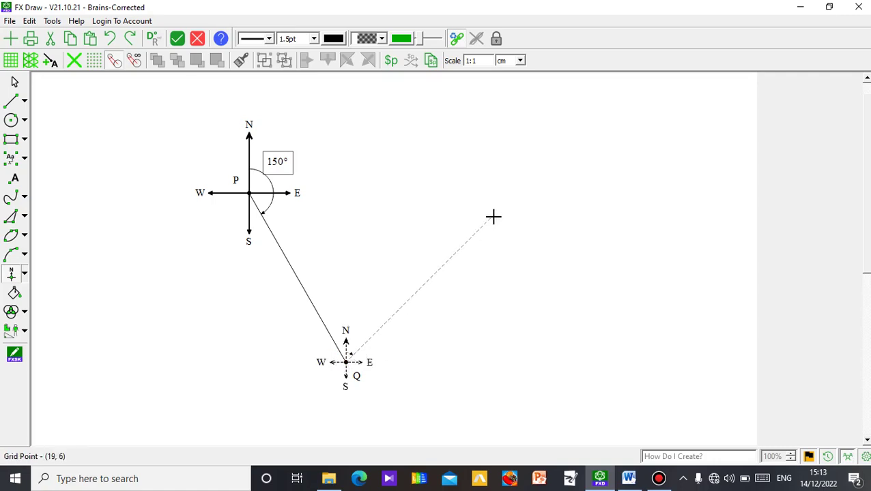
left_click(516, 157)
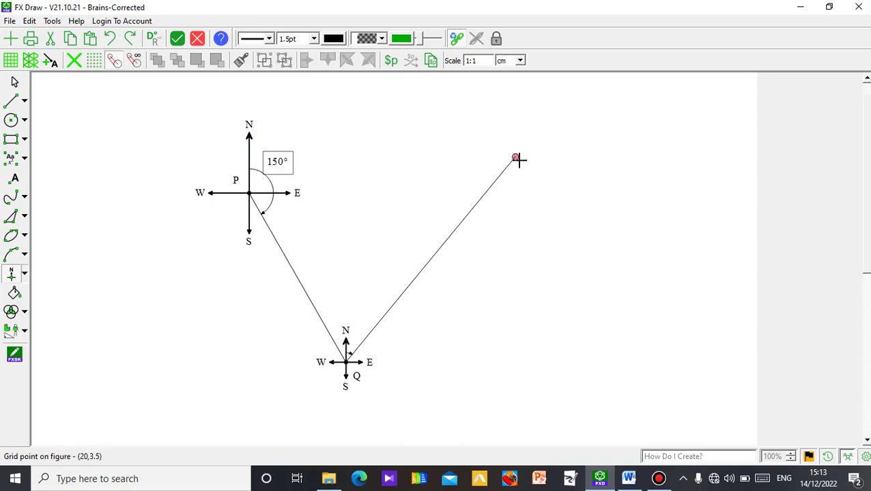
- Draw a third bearing from the far end of the line from Q back to P, closing the triangle
left_click(515, 157)
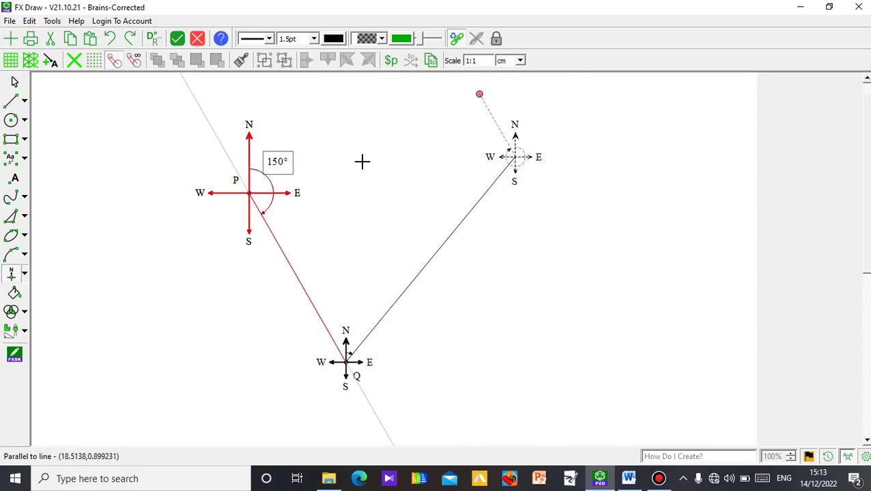
left_click(249, 193)
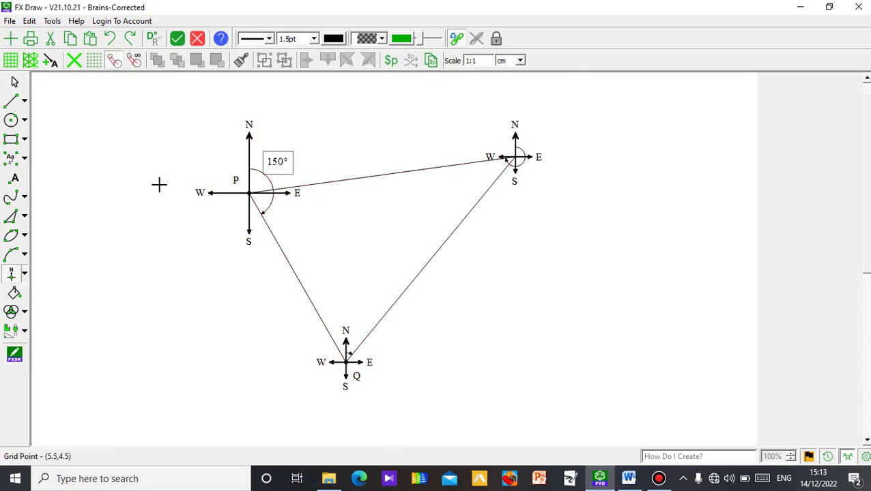
left_click(15, 82)
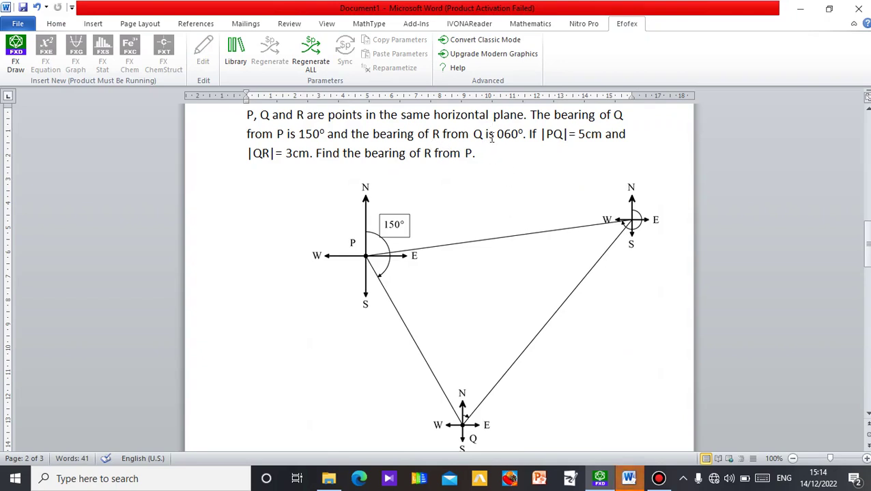
- Reopen the diagram from Word for editing and enlarge the compass cross at Q by extending its north arrow
left_click(507, 254)
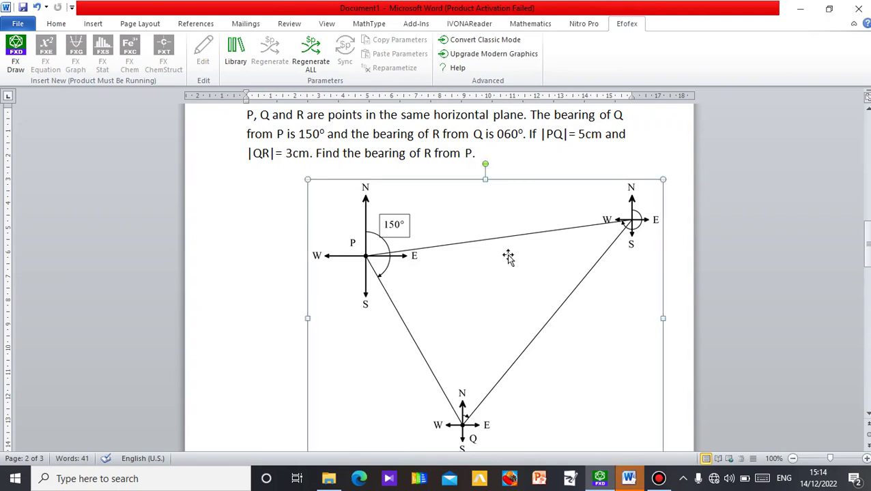
left_click(230, 73)
left_click(203, 54)
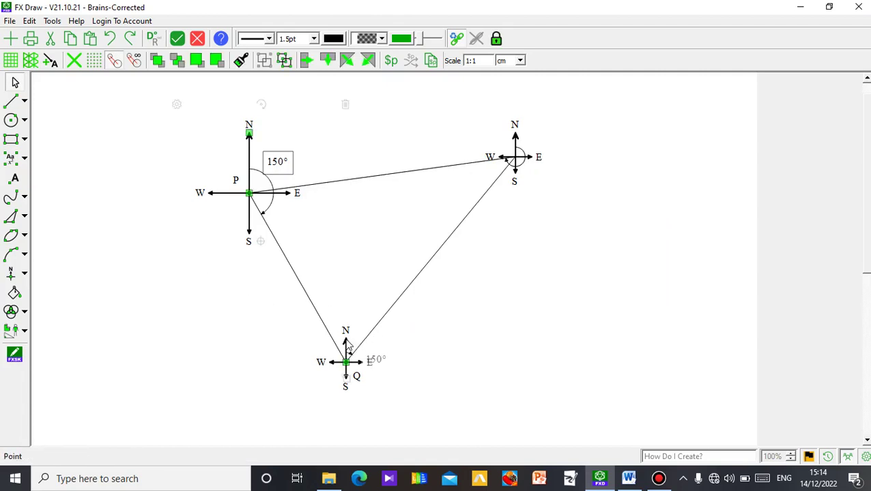
left_click(347, 315)
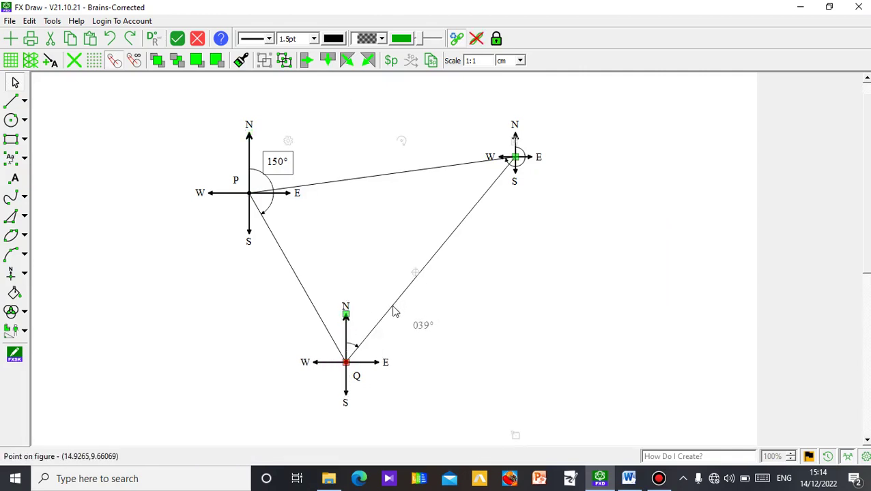
- Add an angle annotation to the bearing at Q and place it above the arc beside the north arrow
right_click(360, 356)
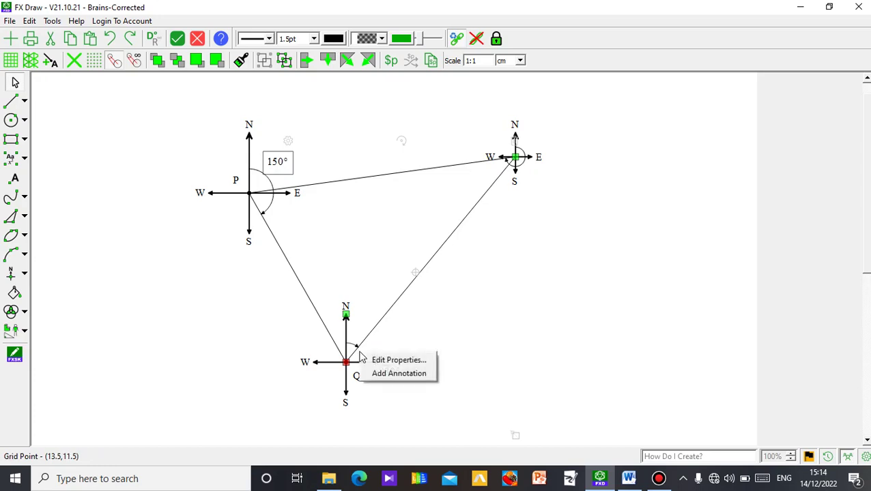
left_click(398, 374)
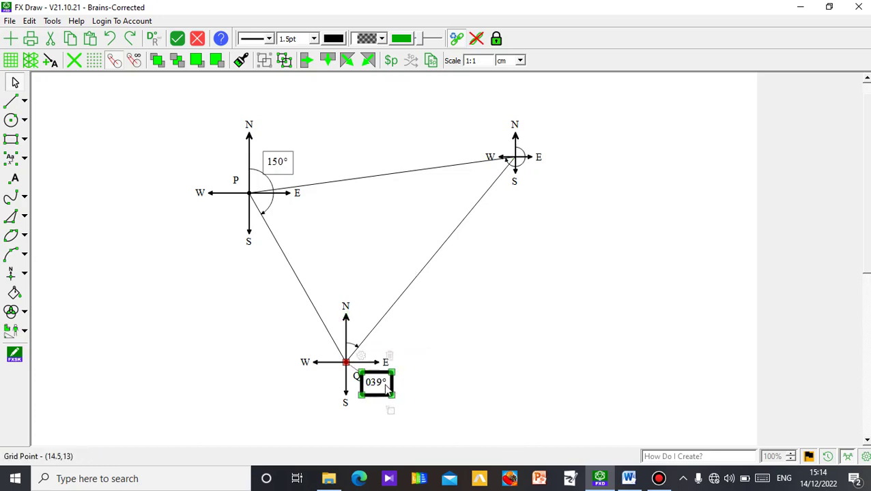
mouse_move(389, 389)
left_mouse_down()
mouse_move(387, 356)
mouse_move(368, 328)
mouse_move(371, 336)
left_mouse_up()
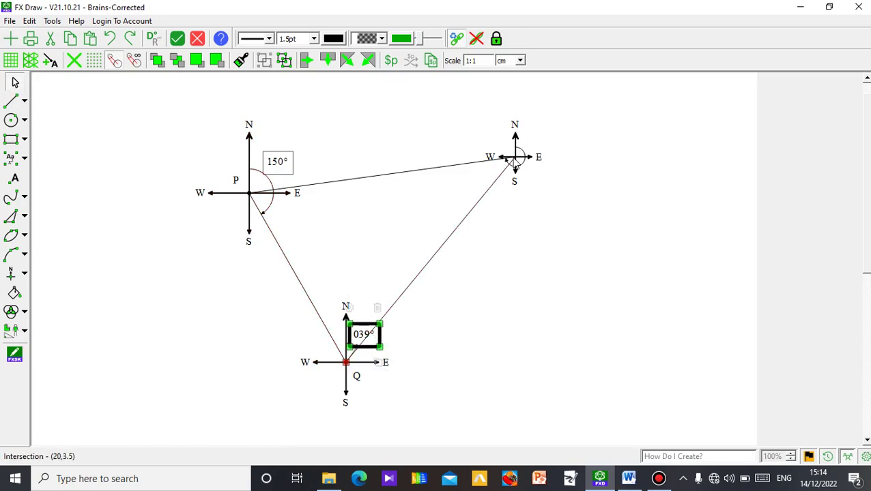
- Separate the third bearing's compass from the line drawn from Q, and move that line's end to give a bearing of 060°
left_click(517, 161)
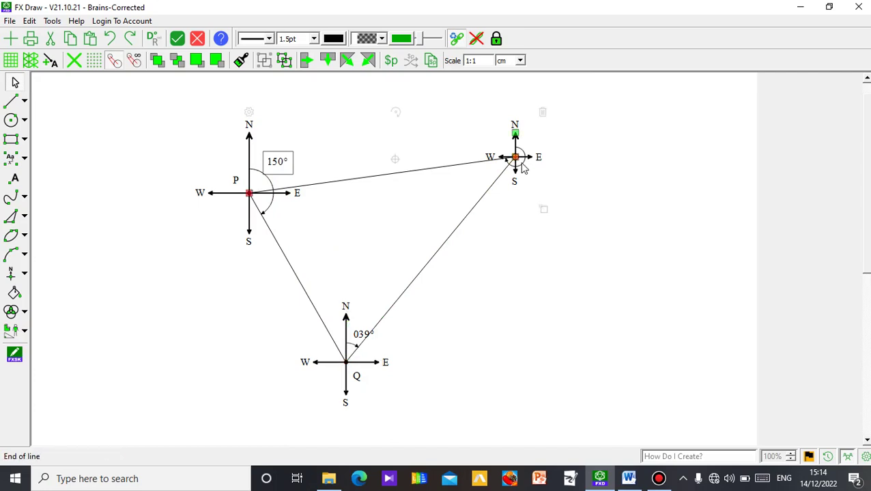
left_click_drag(521, 167, 531, 183)
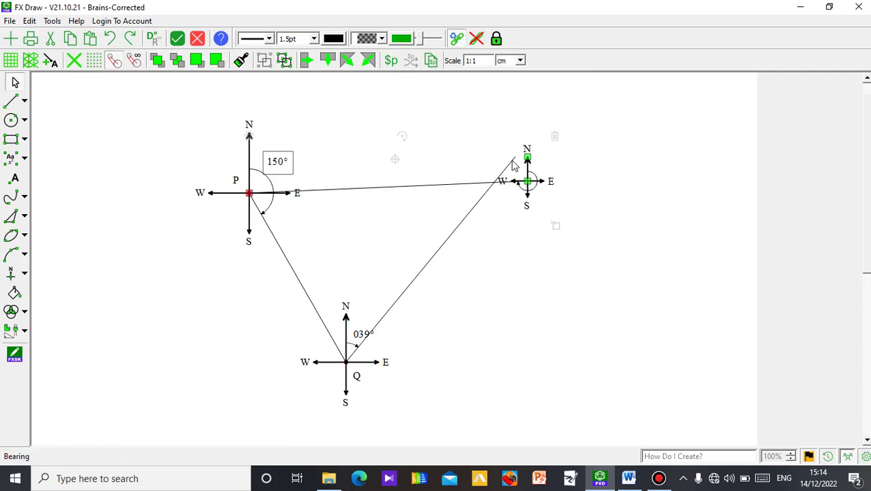
key("ctrl+z")
left_click(515, 159)
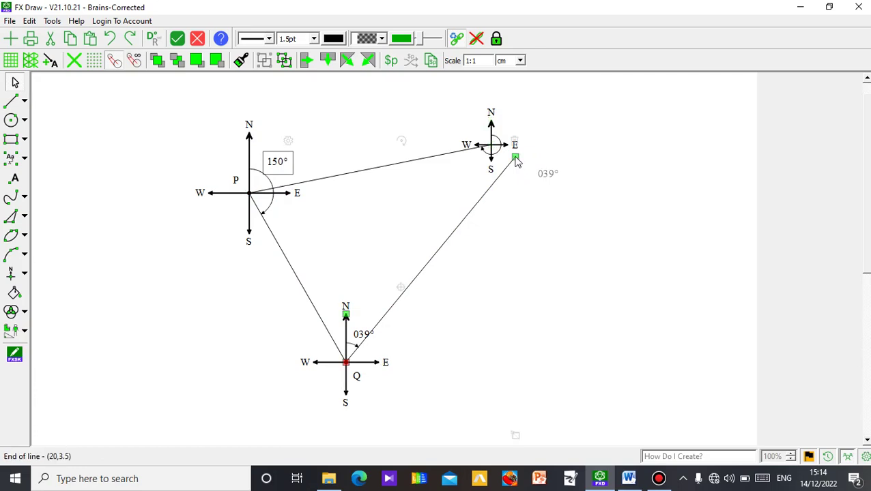
left_click_drag(516, 159, 556, 242)
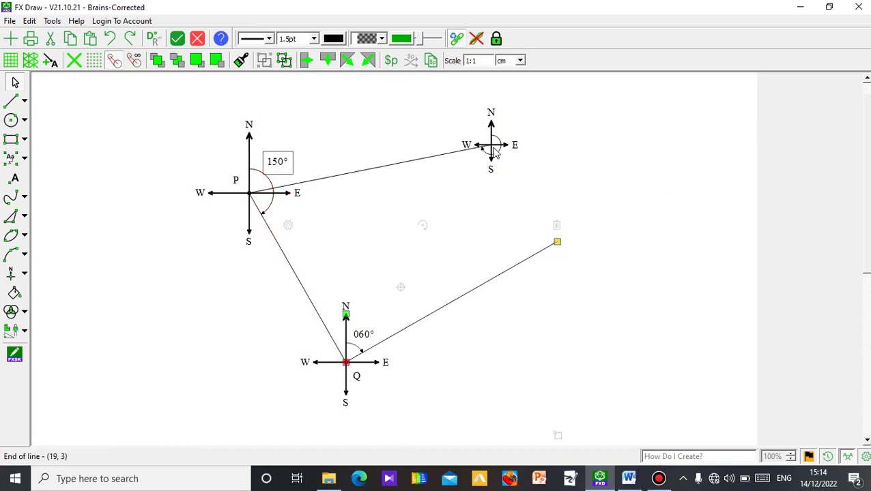
- Attach the third bearing's compass to the end of the 060° line and enlarge its cross by extending the north arrow
left_click_drag(494, 152, 561, 170)
left_click(543, 122)
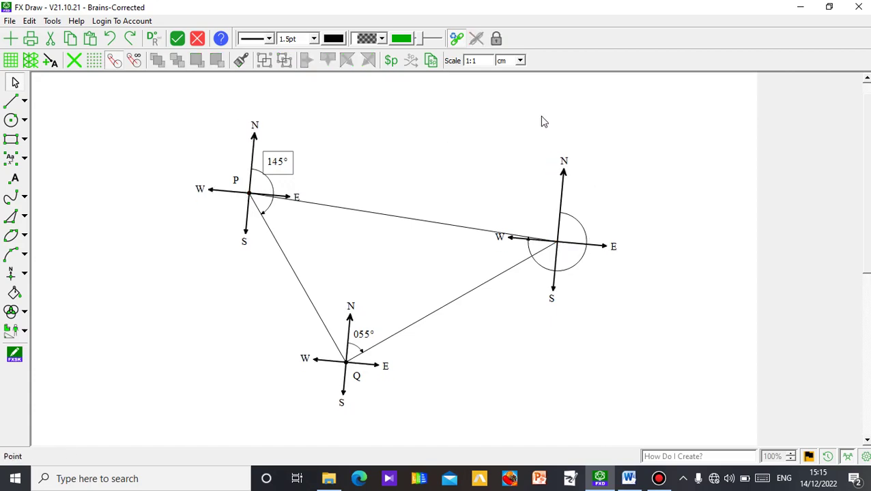
left_click(561, 170)
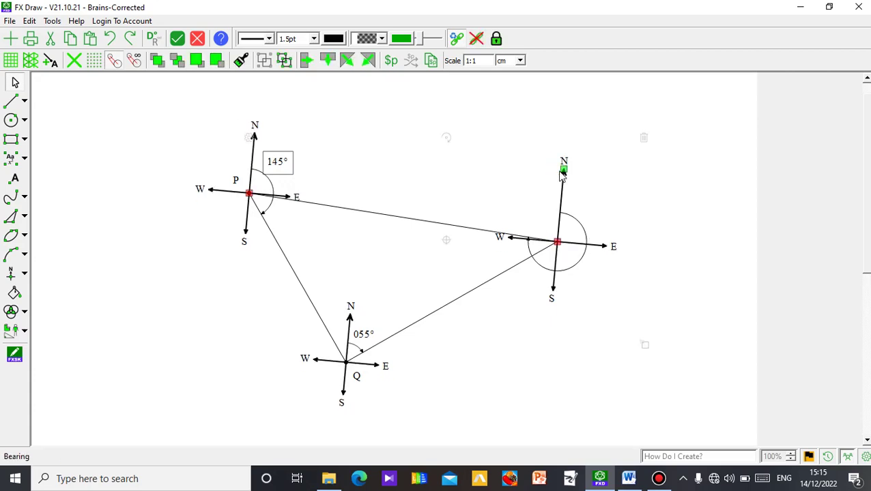
mouse_move(561, 174)
left_mouse_down()
mouse_move(564, 160)
mouse_move(564, 184)
mouse_move(551, 182)
left_mouse_up()
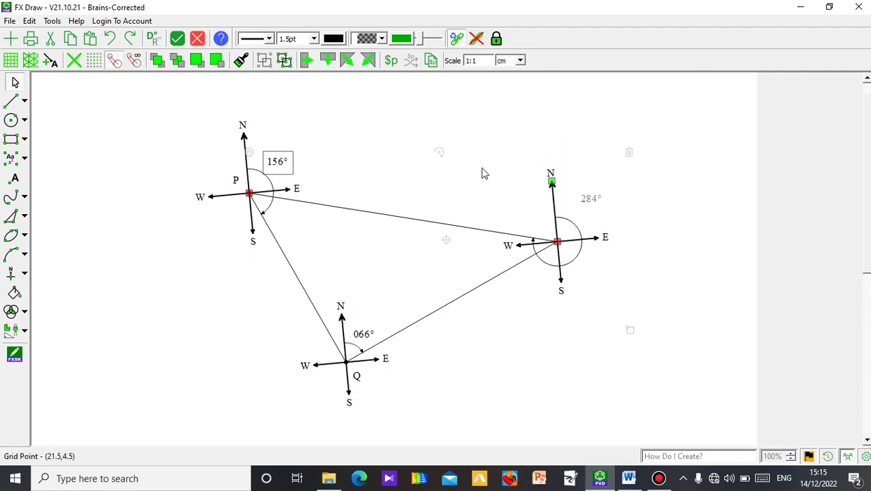
- Straighten the diagram's compass crosses by turning the north arrow at P vertical
left_click(242, 138)
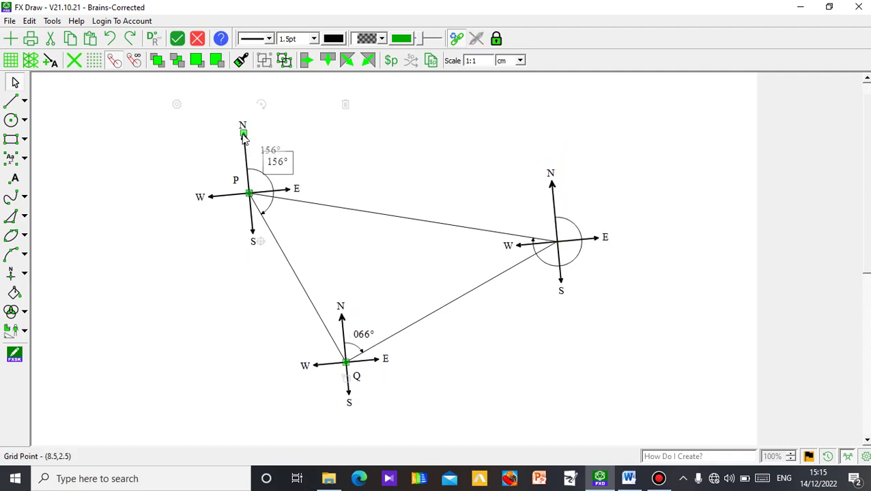
left_click_drag(245, 136, 249, 127)
left_click(114, 133)
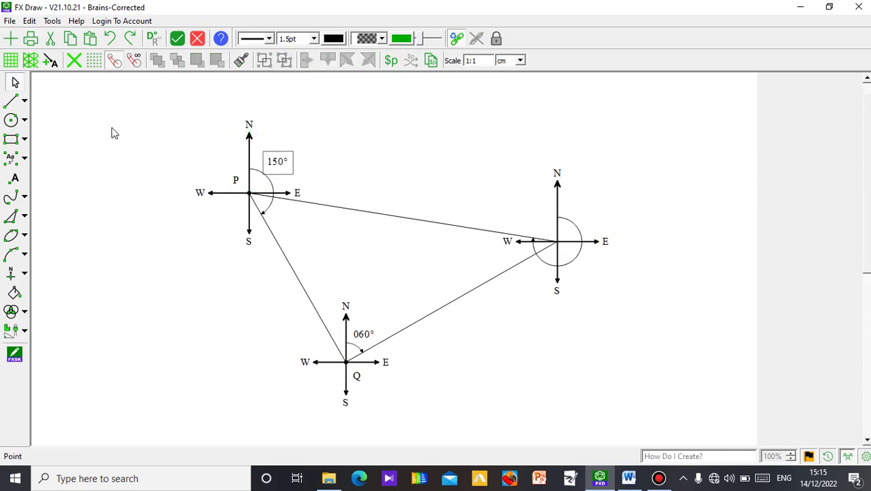
- Try to hide the frame around the 150° label at P by setting its line colour to white (#ffffff)
left_click(277, 162)
left_click(263, 135)
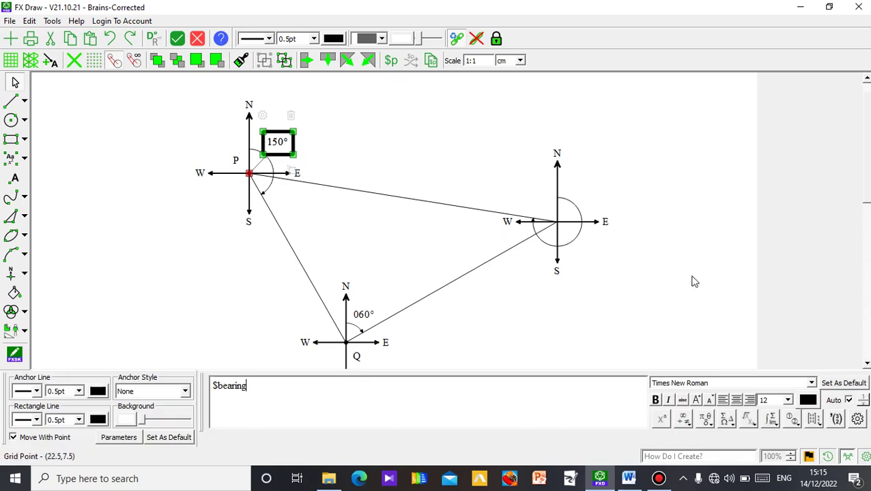
left_click(684, 144)
left_click(286, 135)
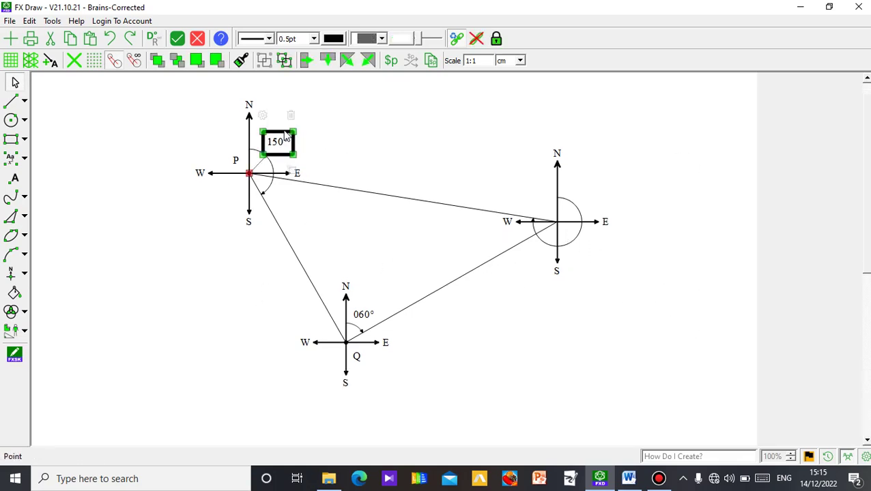
left_click(339, 40)
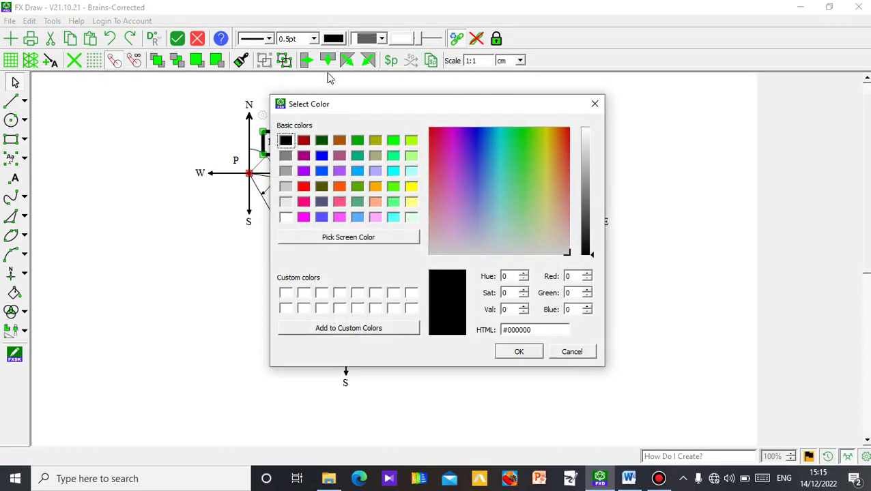
left_click(285, 217)
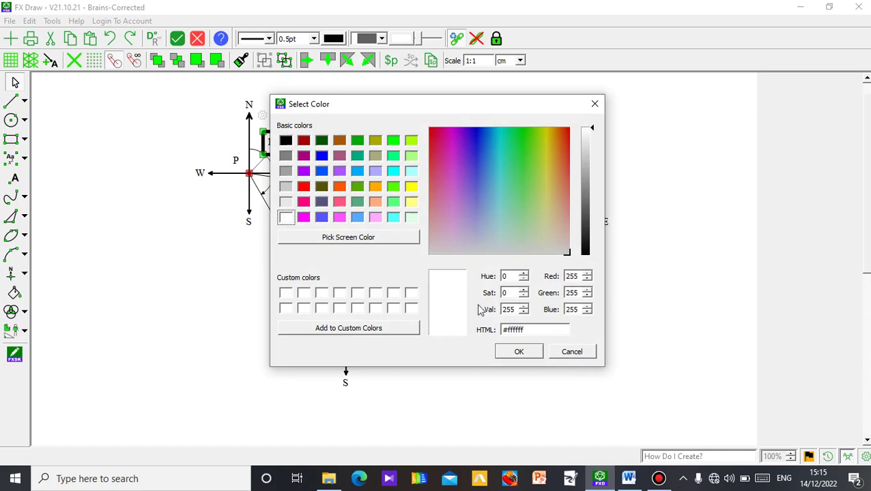
left_click(508, 356)
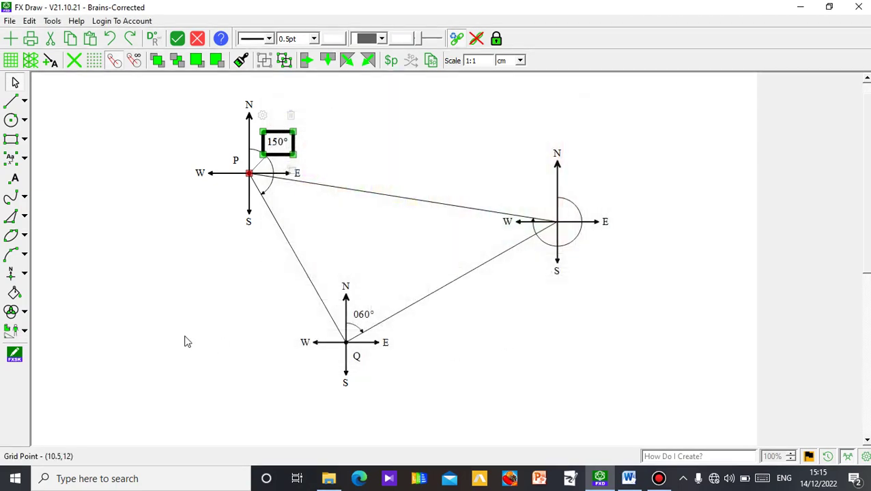
left_click(185, 340)
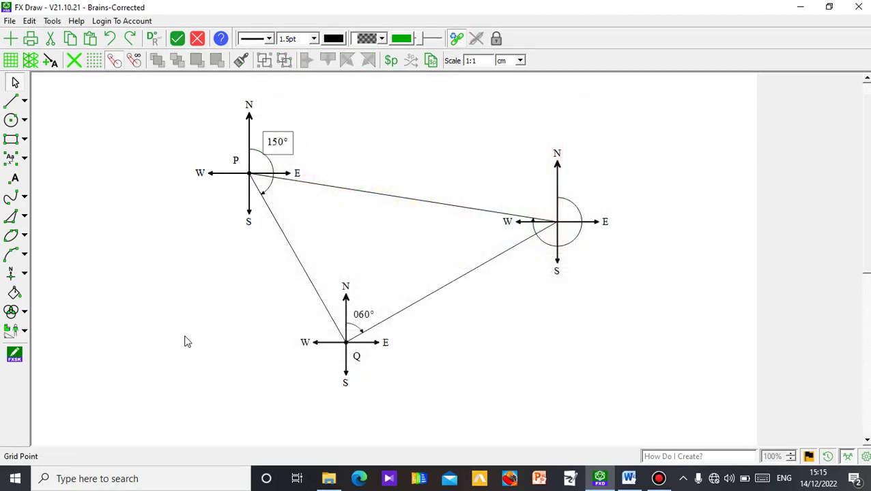
- Remove the frame around the 150° label at P by setting its rectangle line thickness to 0pt
left_click(288, 141)
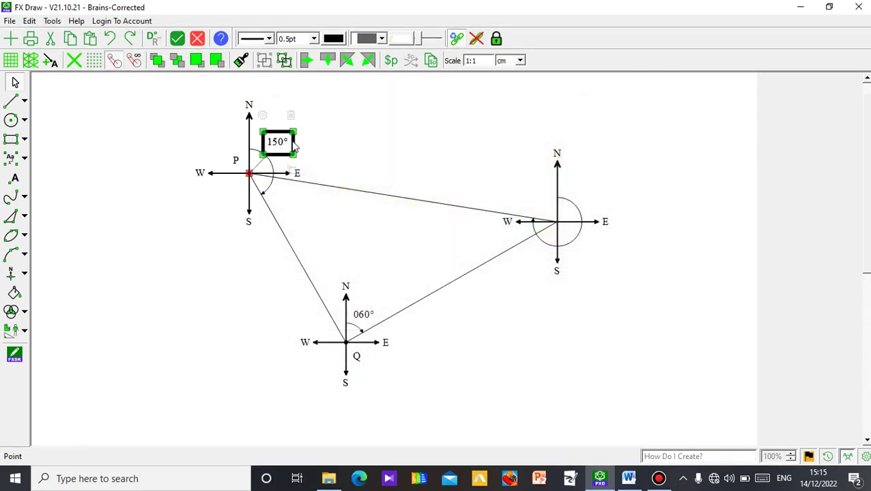
left_click(265, 117)
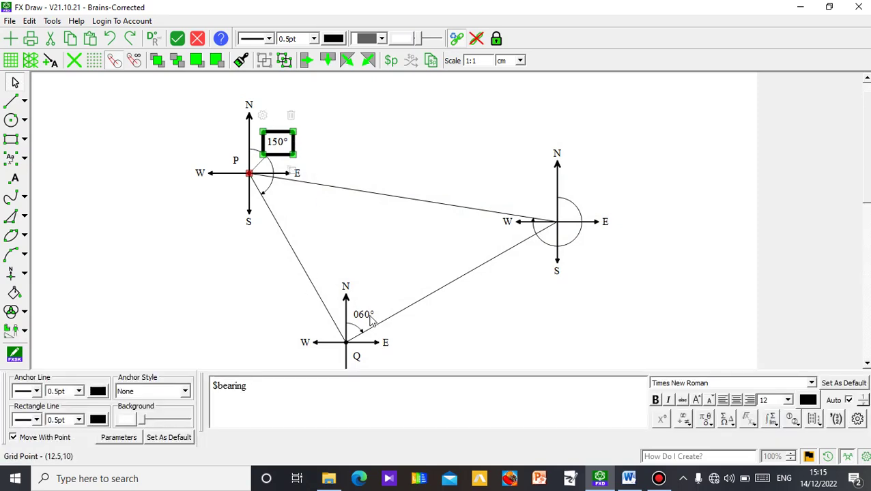
left_click(403, 386)
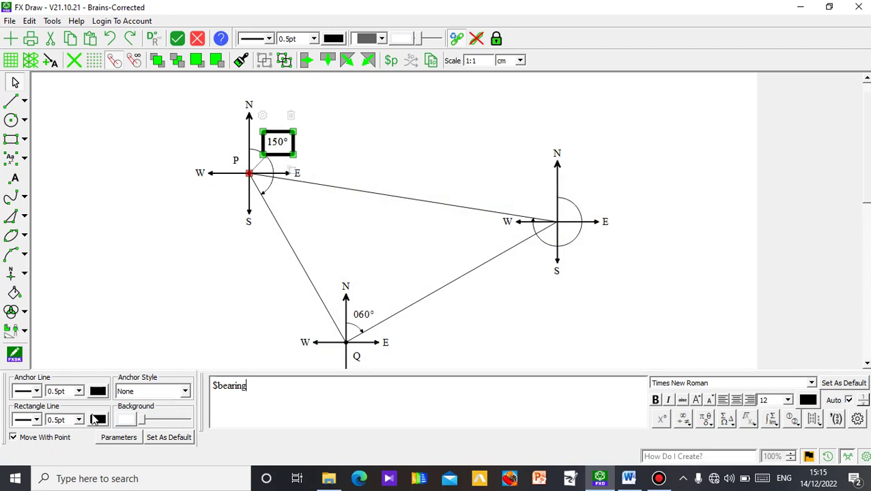
left_click(37, 420)
left_click(38, 422)
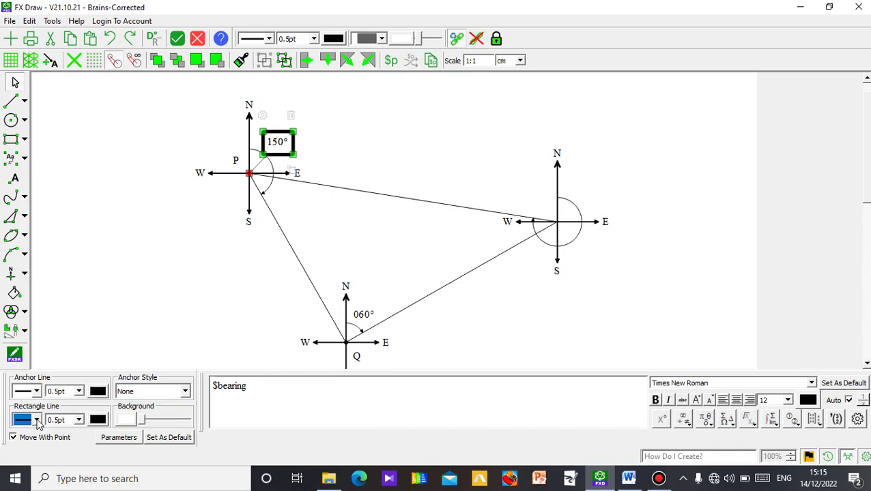
left_click(79, 420)
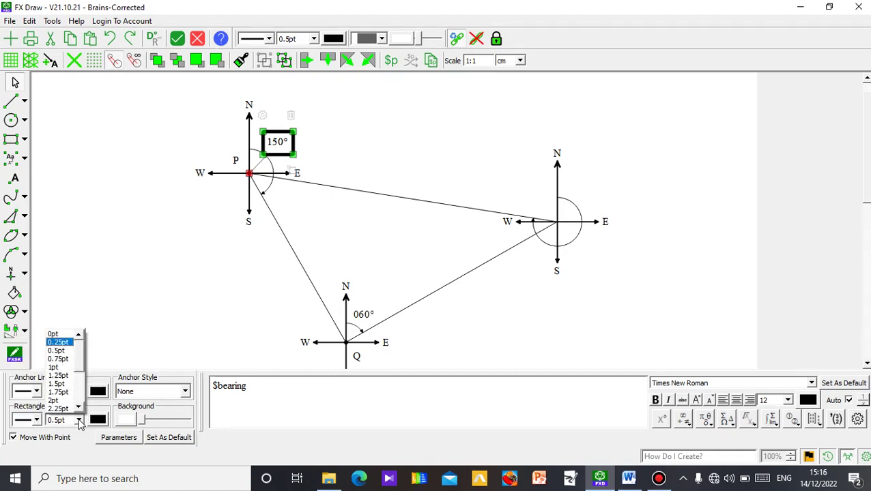
left_click(62, 335)
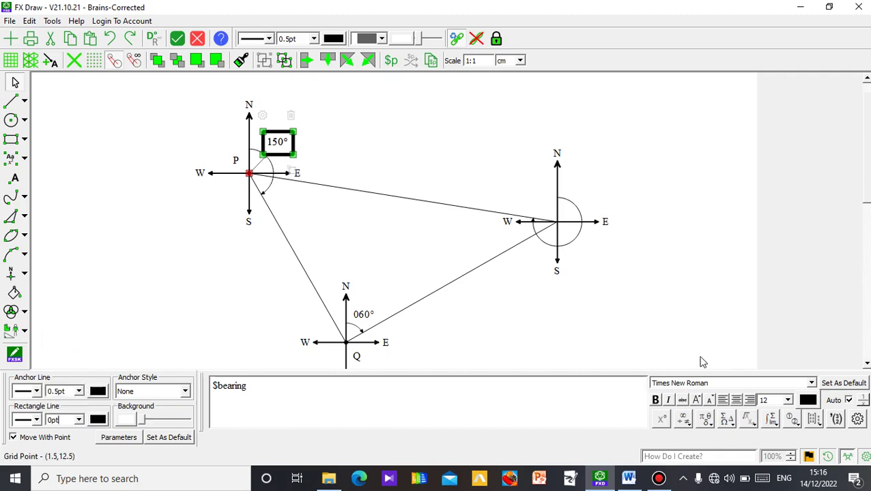
left_click(631, 276)
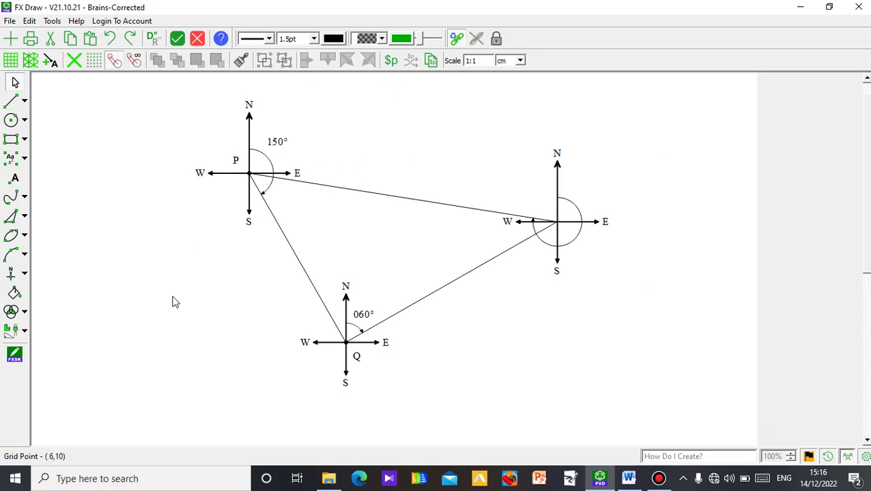
- Label the third vertex of the triangle R and undo the stray point placed west of P
left_click(17, 182)
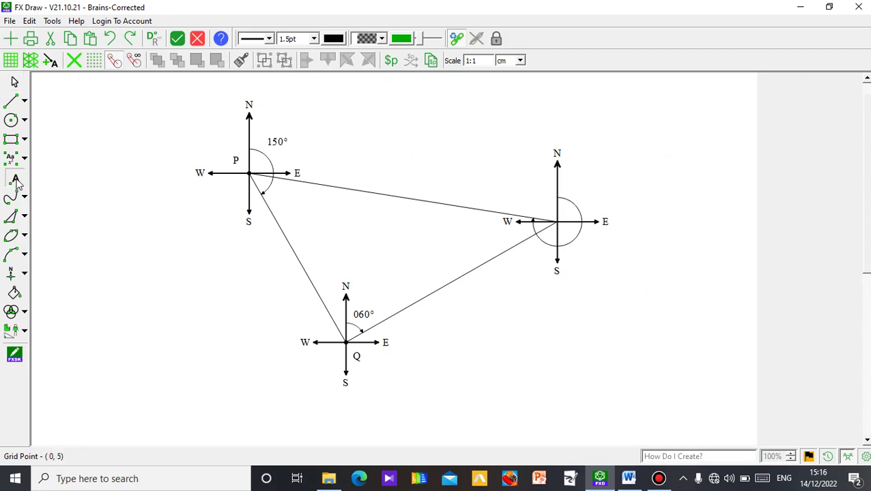
left_click(558, 222)
type("R")
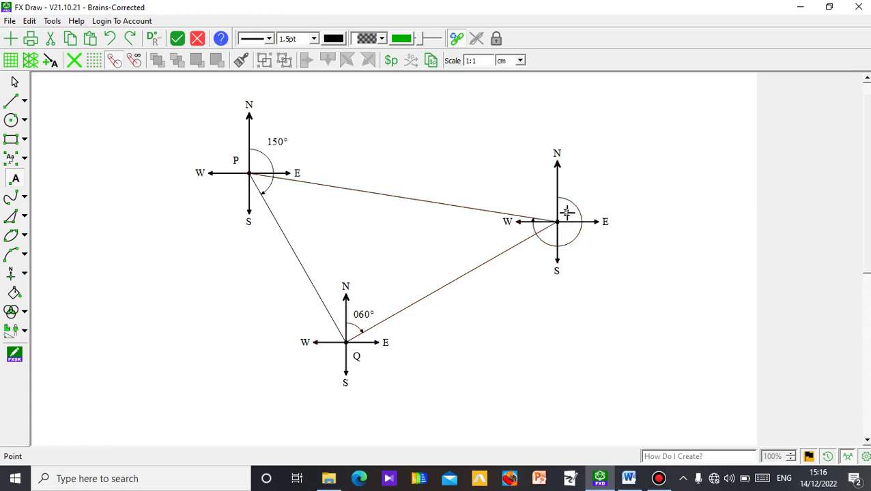
left_click(647, 341)
left_click(140, 184)
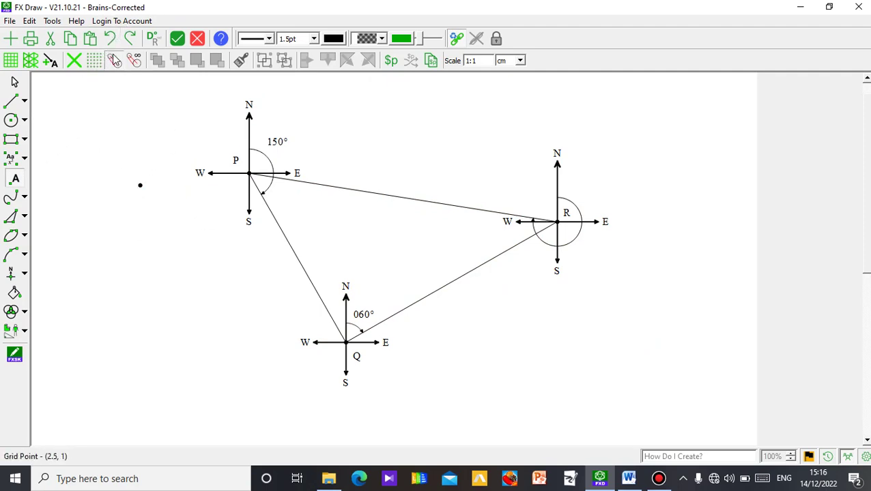
left_click(113, 44)
left_click(15, 82)
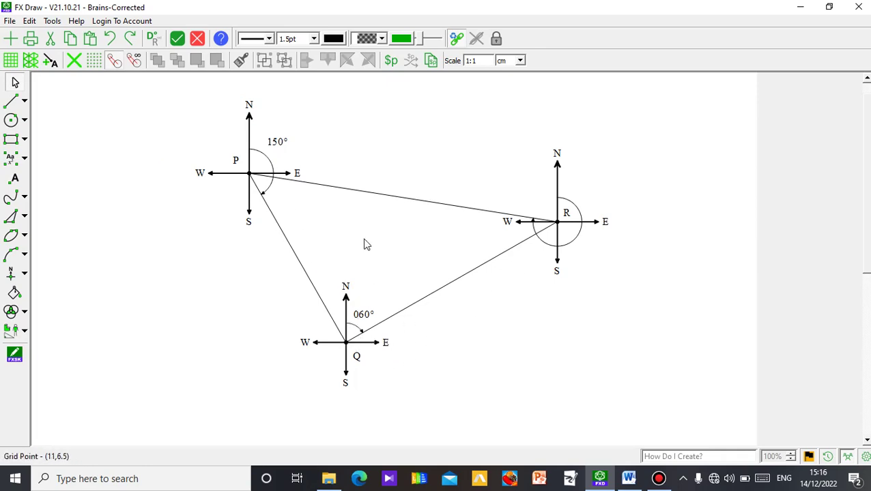
- Return the finished diagram to the Word document and review it beneath the question
left_click(451, 288)
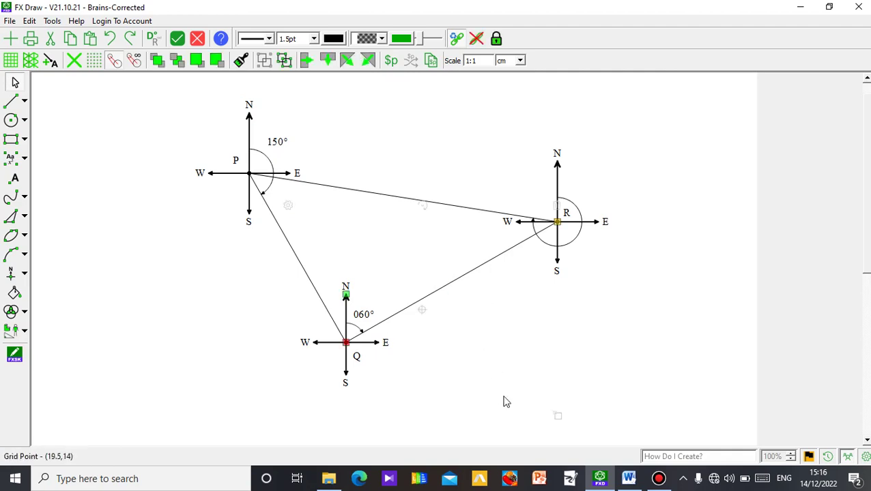
left_click(655, 353)
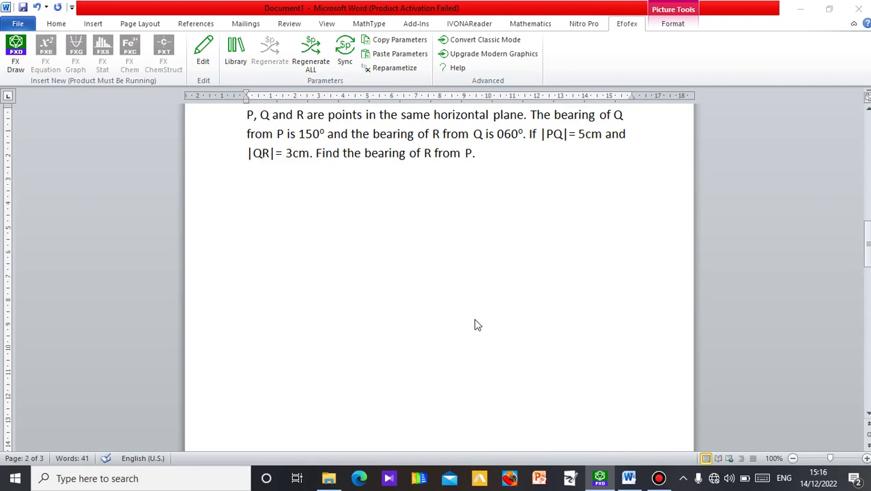
left_click_drag(454, 322, 398, 326)
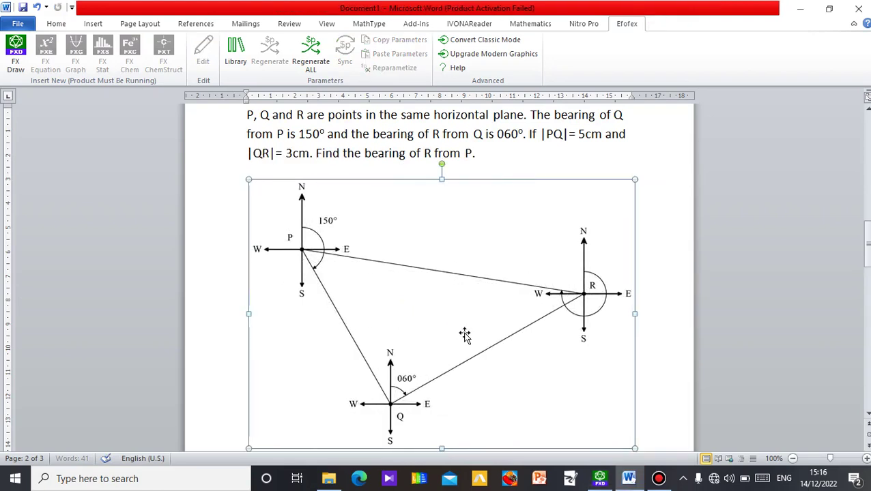
left_click(660, 365)
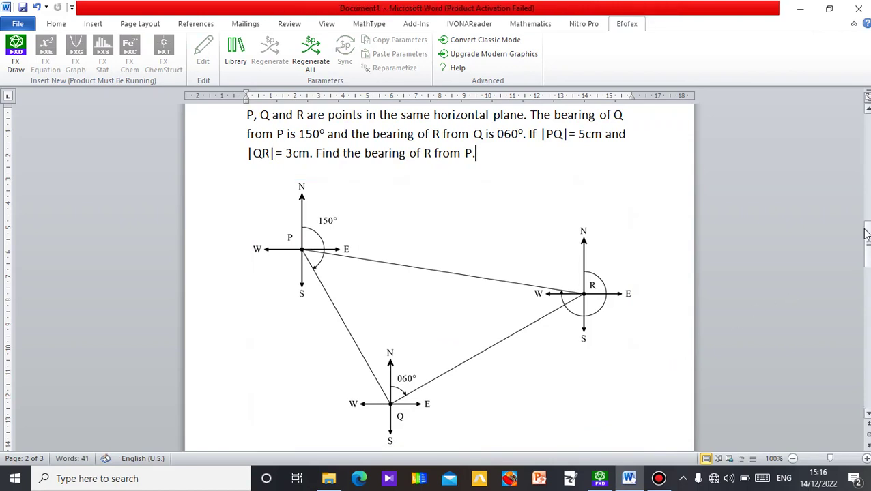
left_click_drag(866, 238, 865, 240)
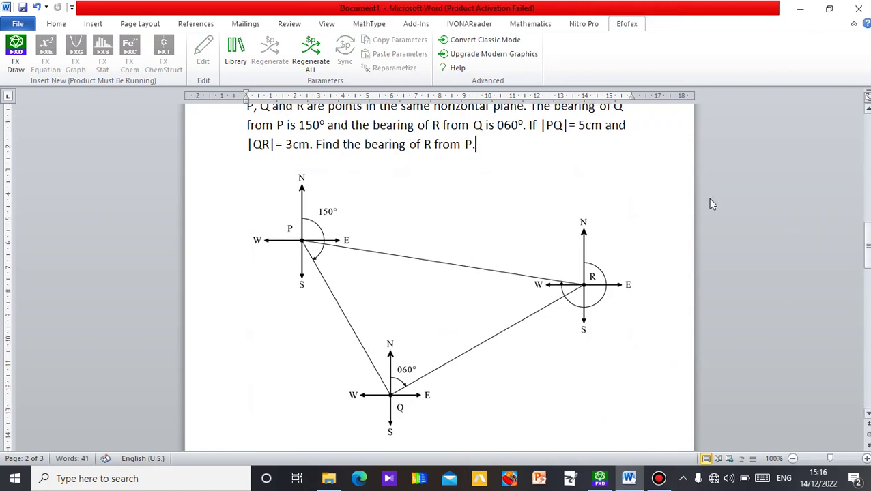
- Reopen the P, Q, R diagram from Word in FX Draw with the selection tool ready
left_click(307, 236)
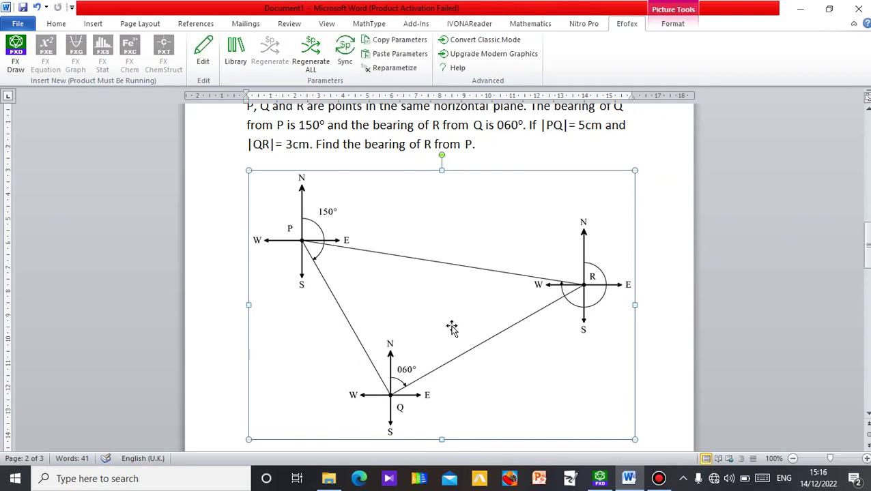
left_click(203, 54)
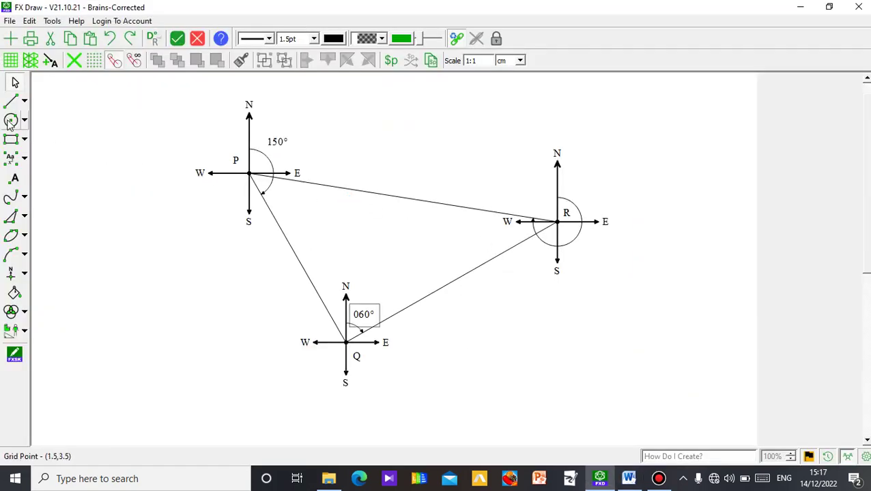
left_click(12, 160)
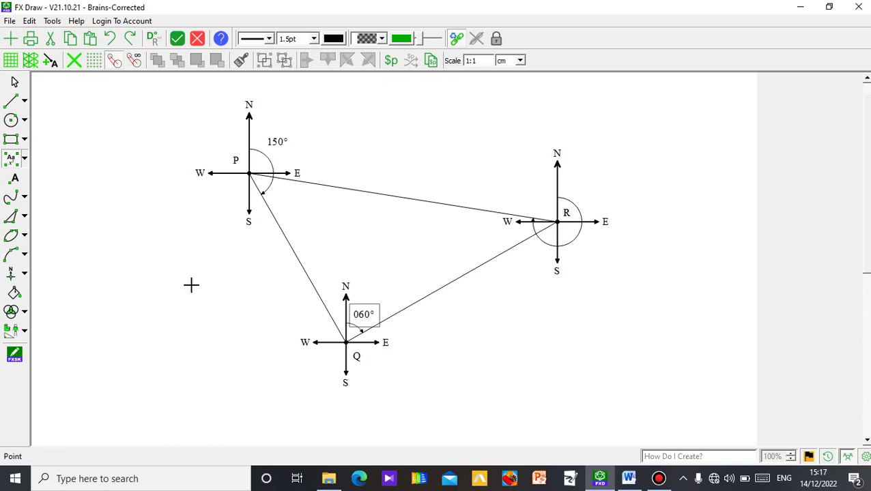
left_click(15, 82)
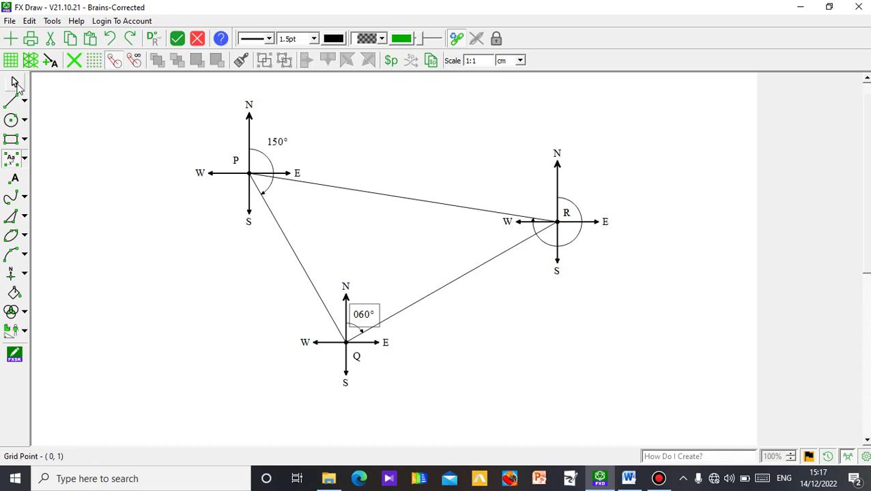
- Add a text label reading 5cm in the empty area southwest of the compass at Q
left_click(11, 160)
key("Escape")
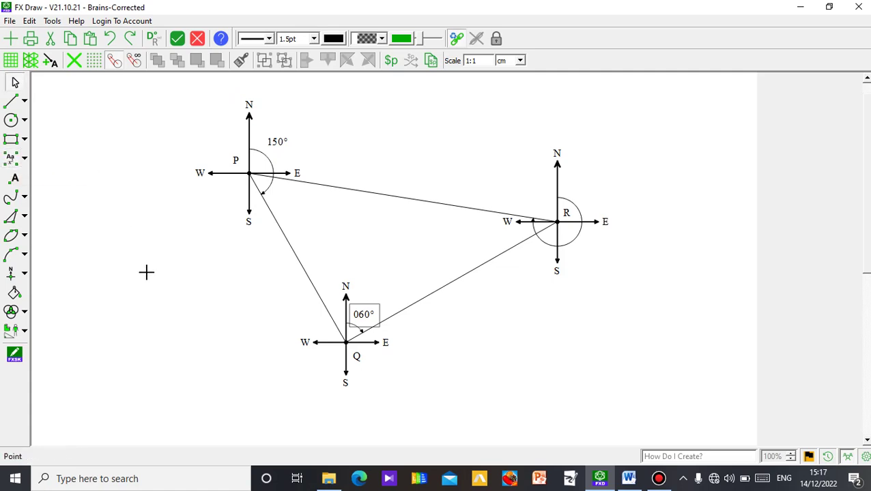
left_click(11, 158)
left_click(123, 379)
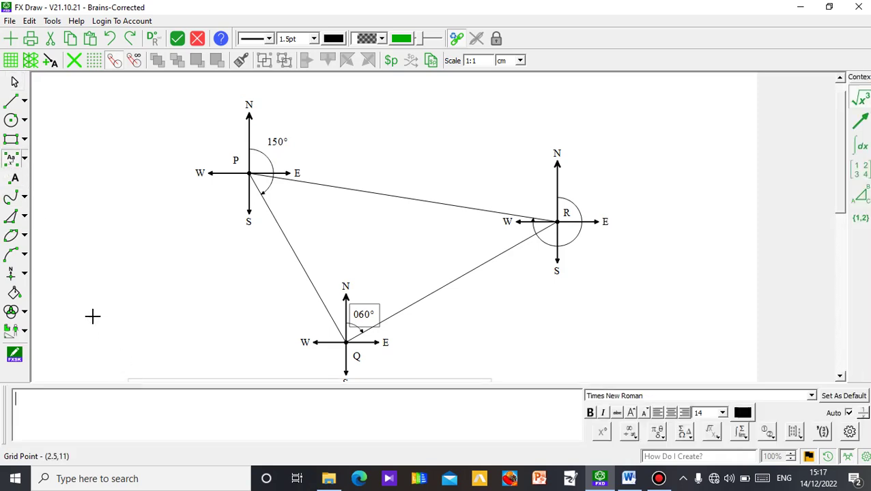
type("5cm")
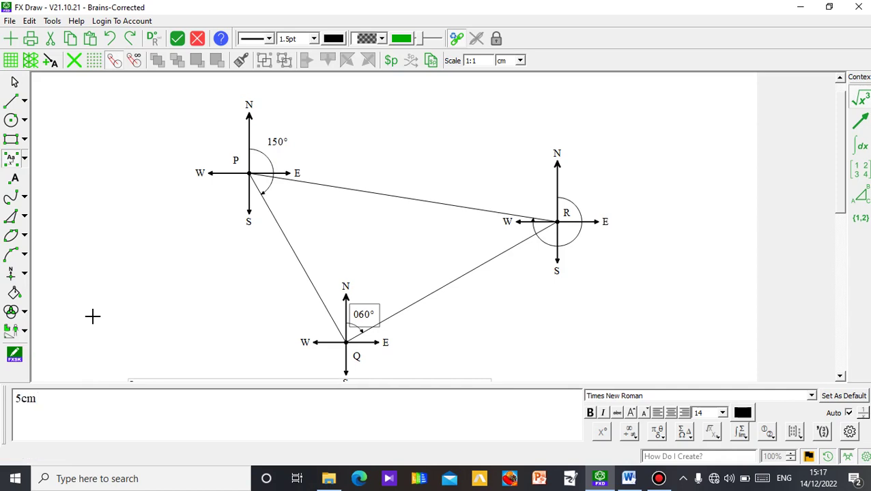
left_click(64, 128)
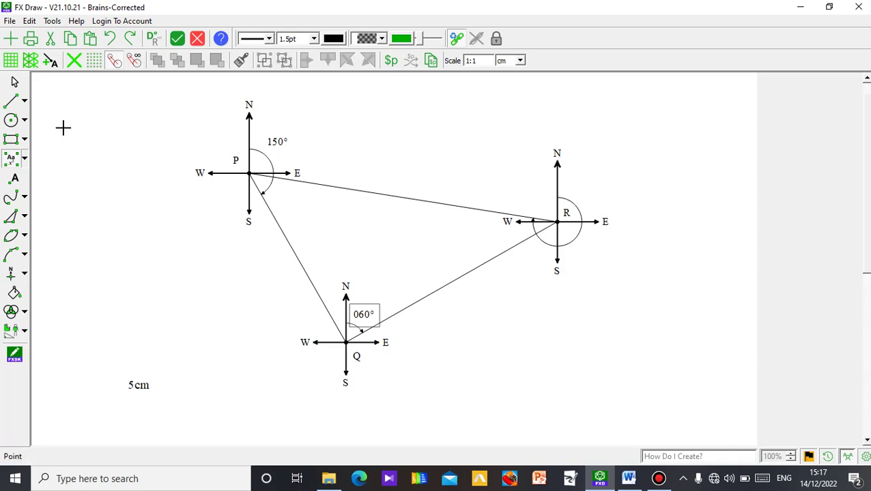
- Add a second text label reading 3cm just below the 5cm label
left_click(162, 421)
type("3")
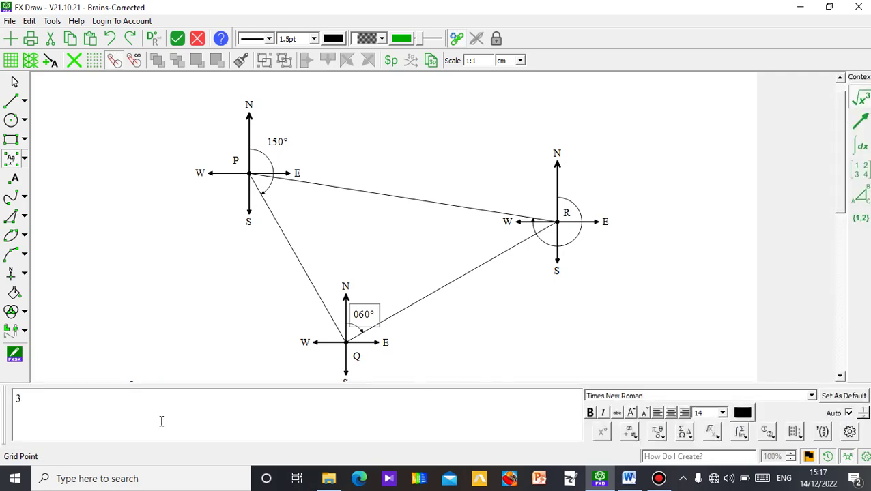
type("cm")
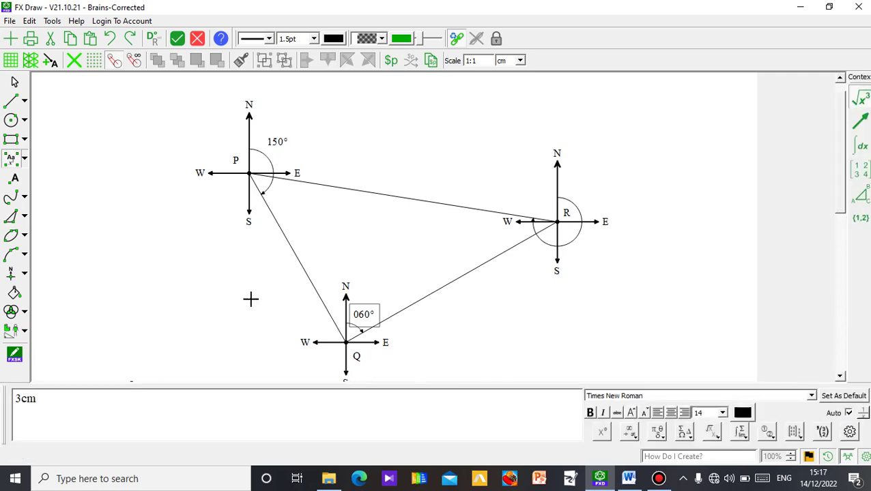
left_click(642, 99)
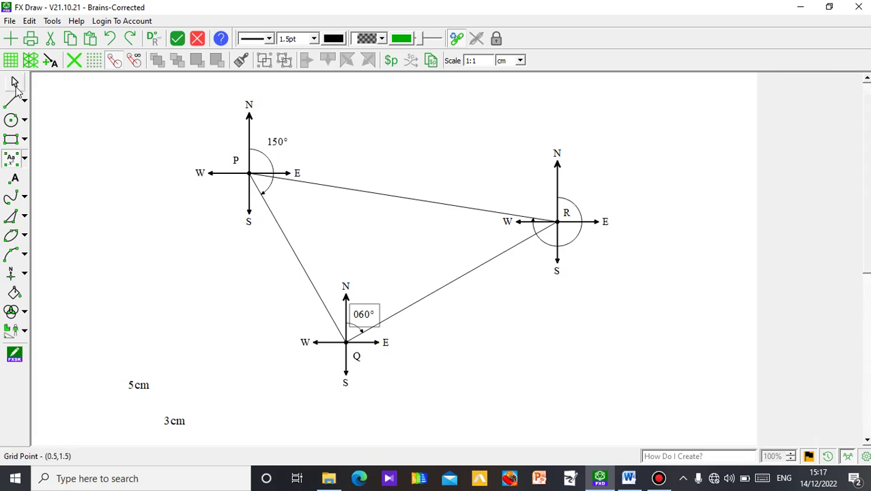
- Move the 5cm label beside the middle of side PQ and the 3cm label beside the middle of side QR
left_click(15, 82)
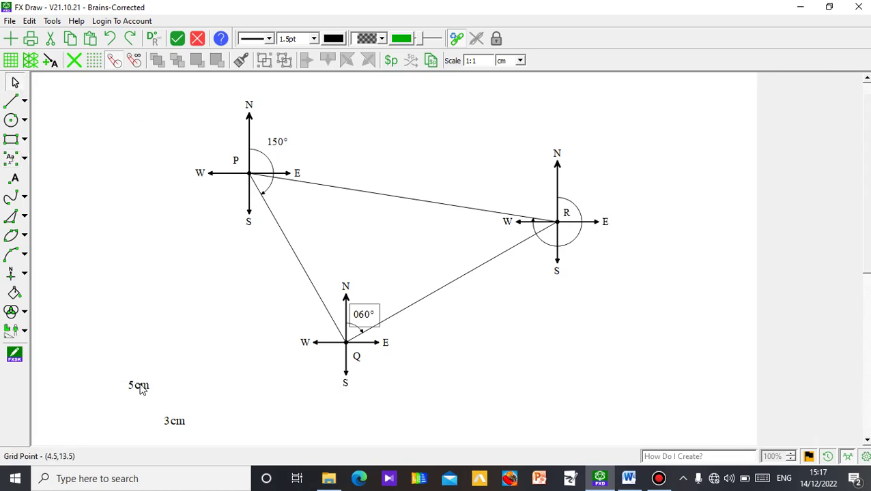
left_click_drag(141, 389, 298, 262)
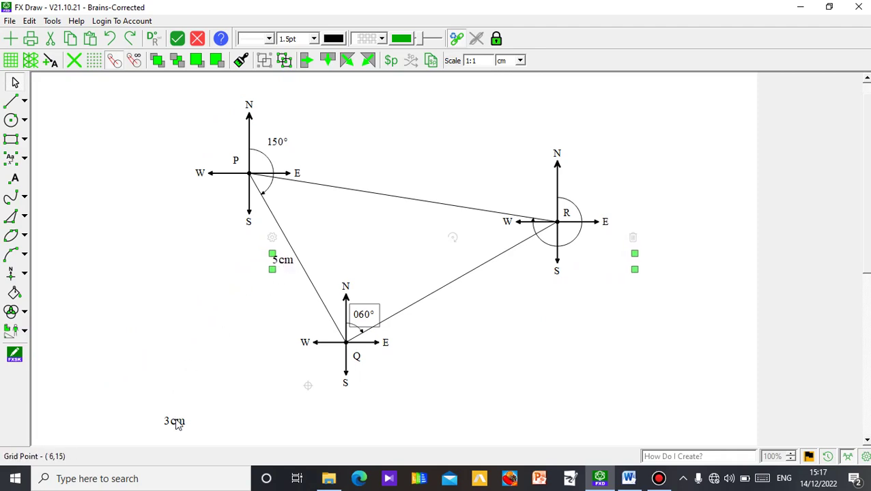
left_click_drag(176, 425, 466, 294)
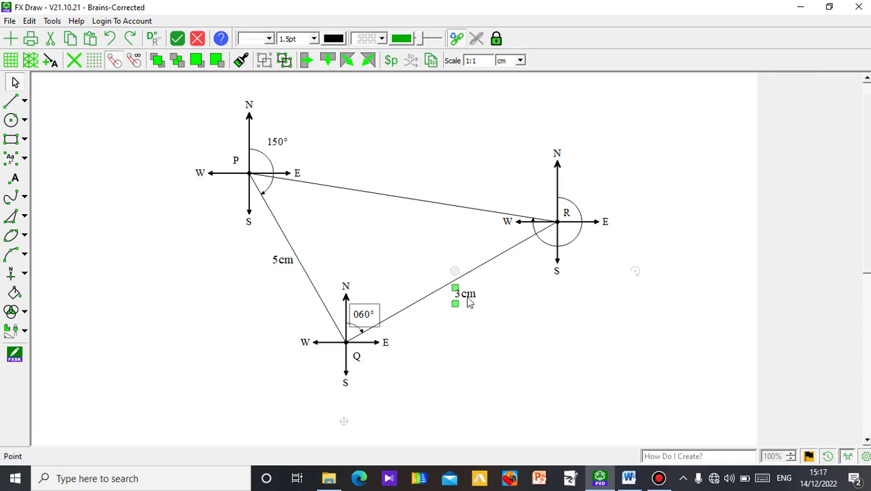
left_click(161, 329)
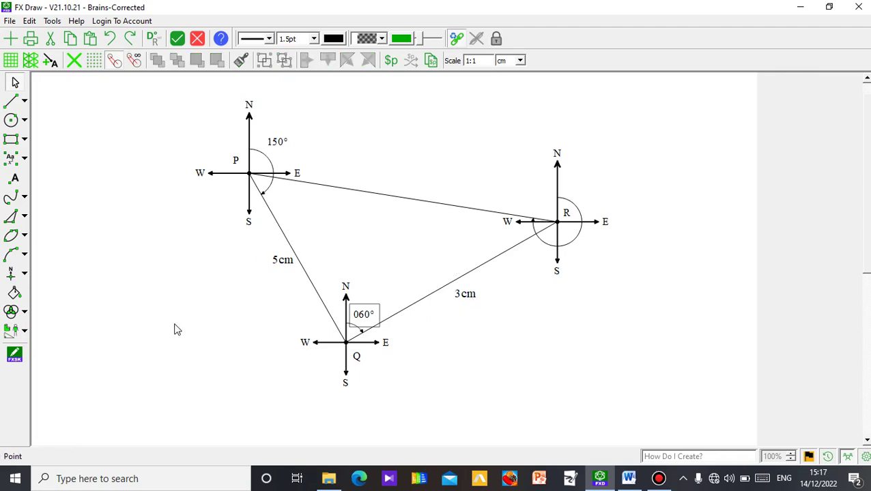
- Remove the frame around the 060° label at Q by setting its rectangle line thickness to 0pt
left_click(362, 313)
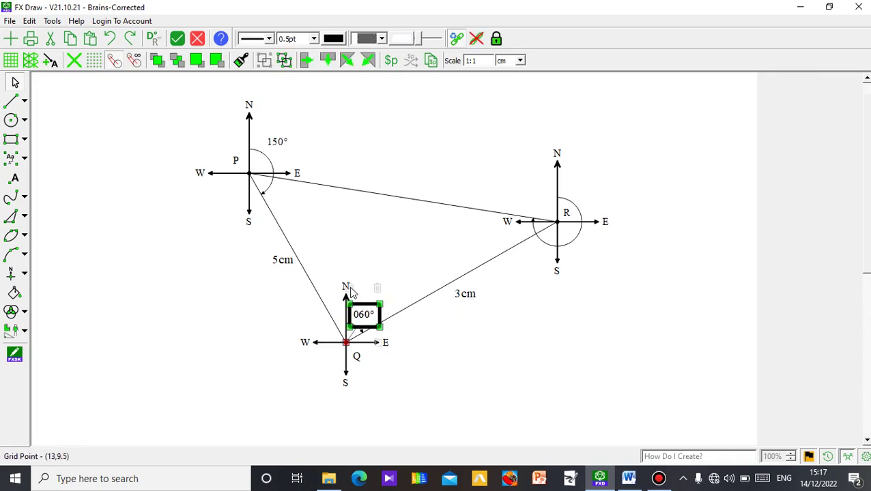
left_click(348, 288)
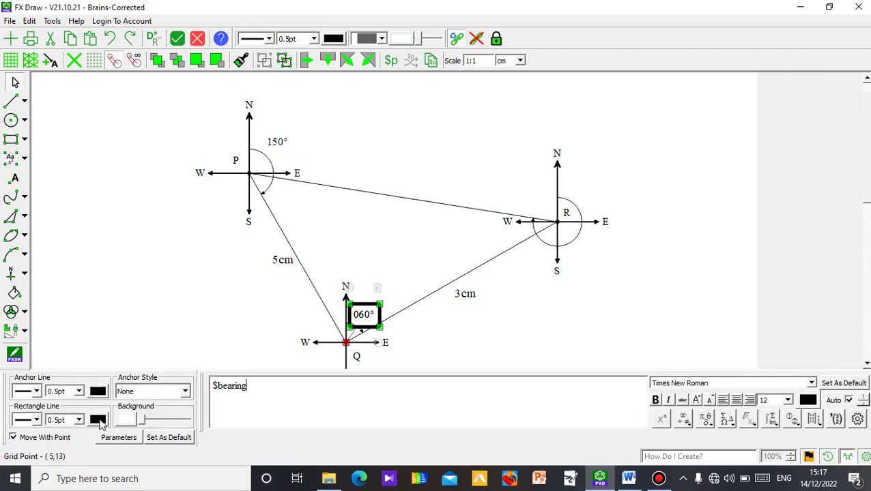
left_click(78, 420)
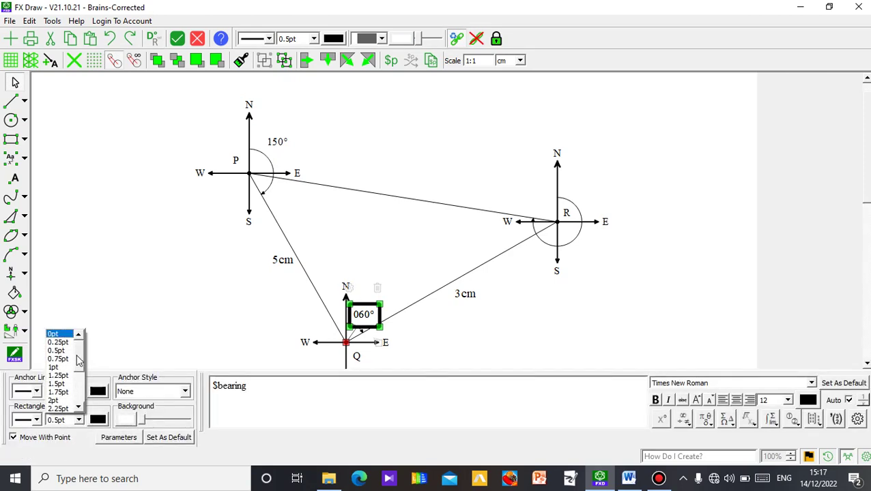
left_click(54, 335)
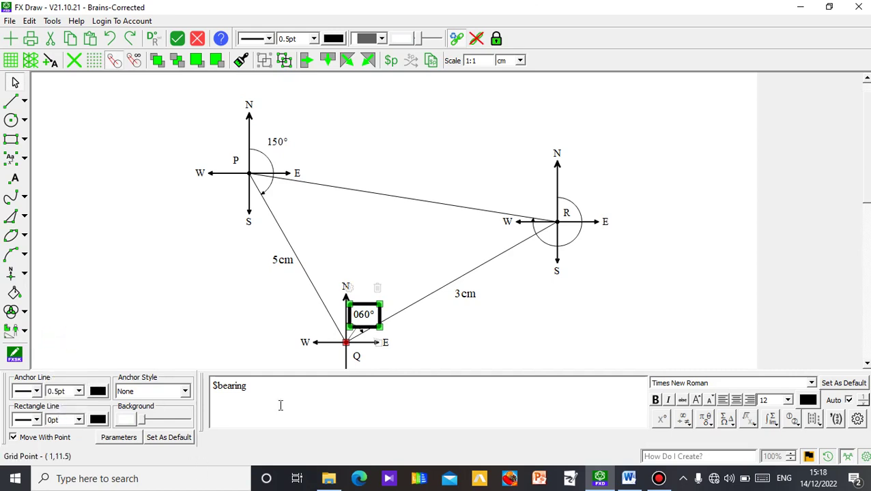
left_click(154, 268)
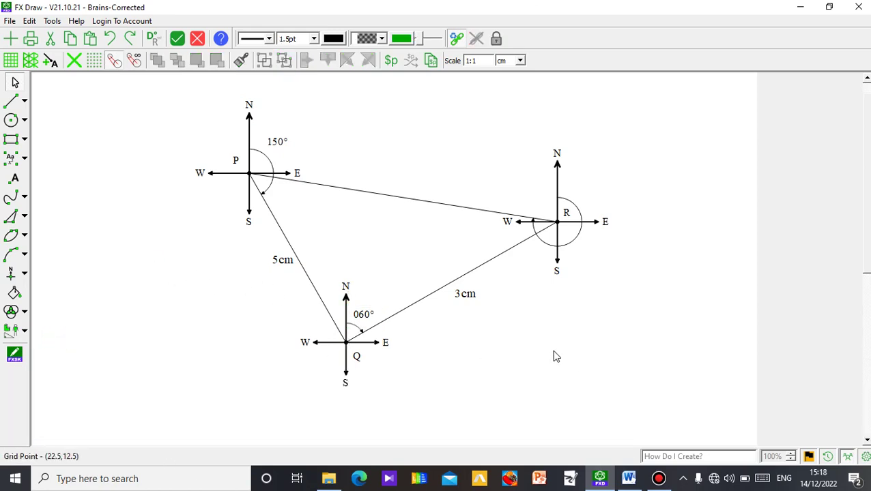
- Return the updated diagram to the Word document and check it against the question text above it
left_click(285, 264)
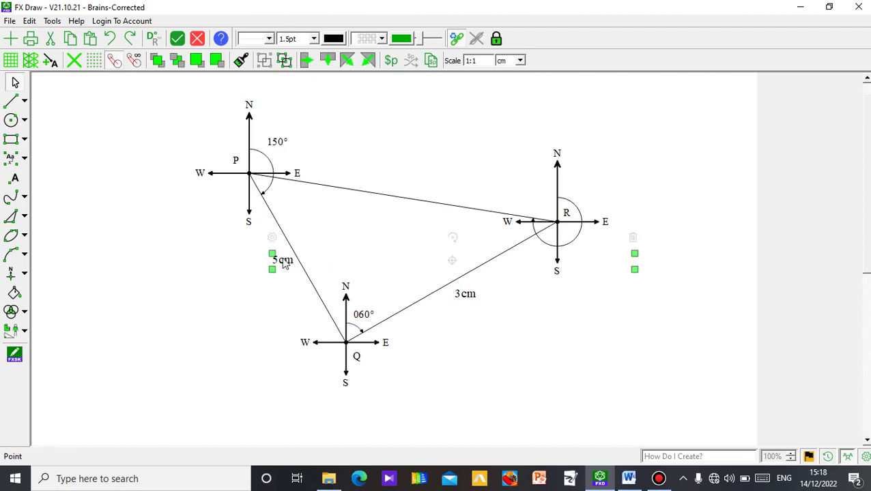
left_click(107, 268)
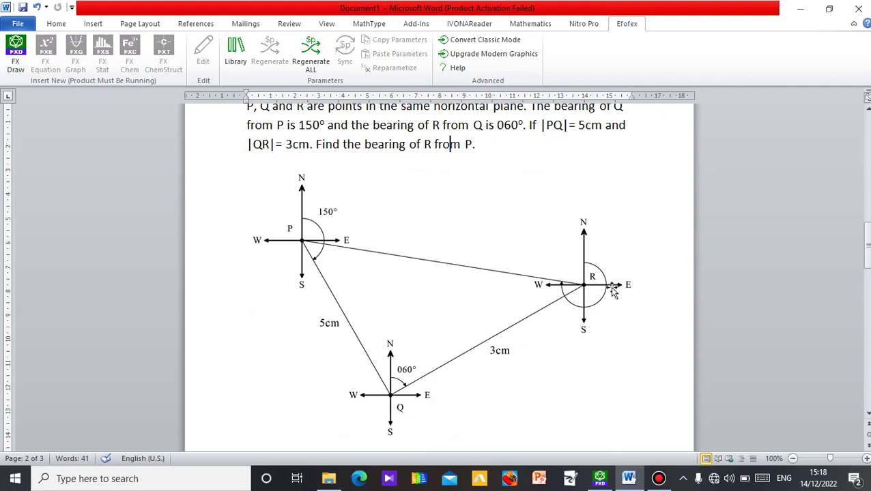
left_click_drag(867, 244, 867, 243)
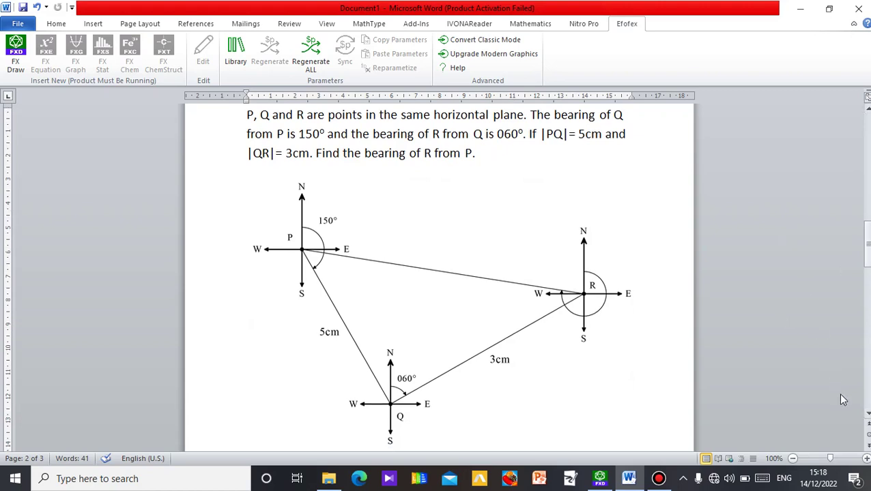
left_click_drag(545, 131, 542, 132)
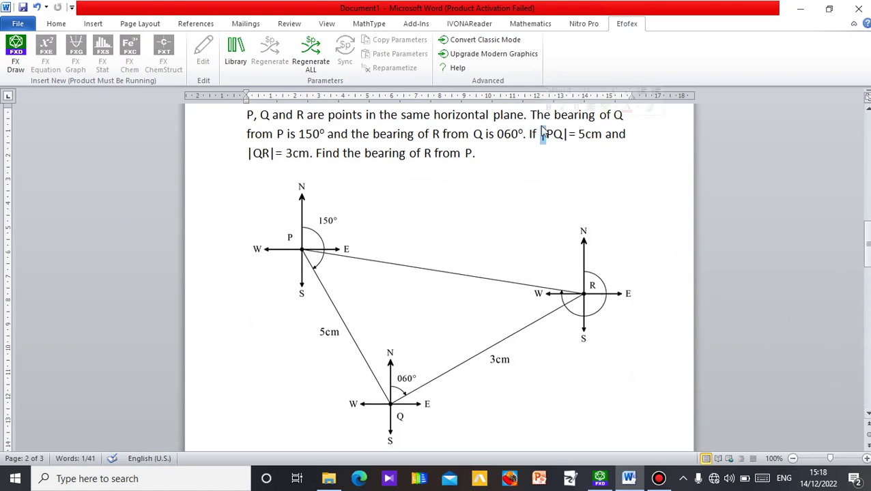
left_click(485, 115)
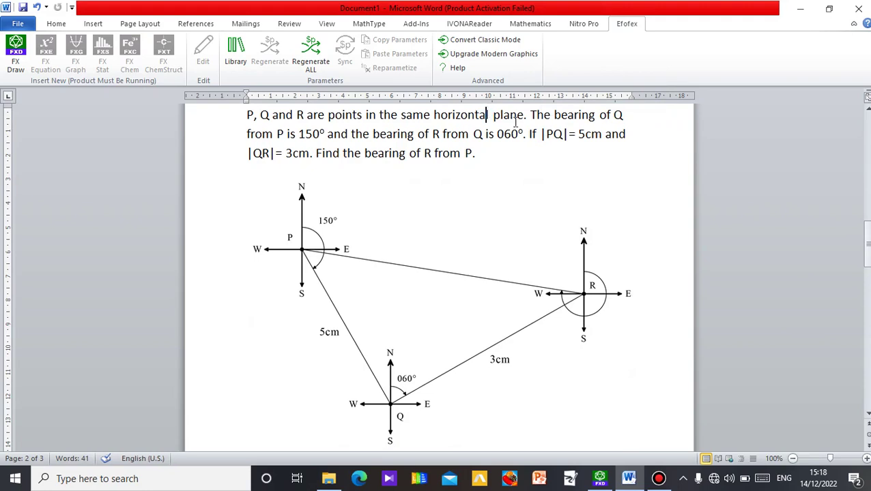